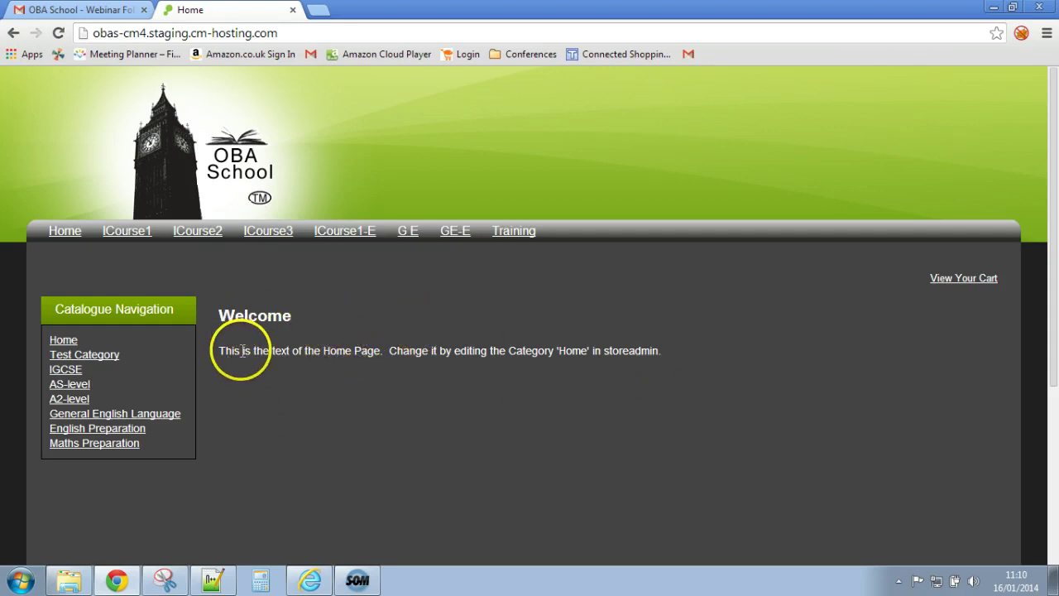
Go to the store administration site by appending /storeadmin to the URL
left_click_drag(220, 351, 631, 352)
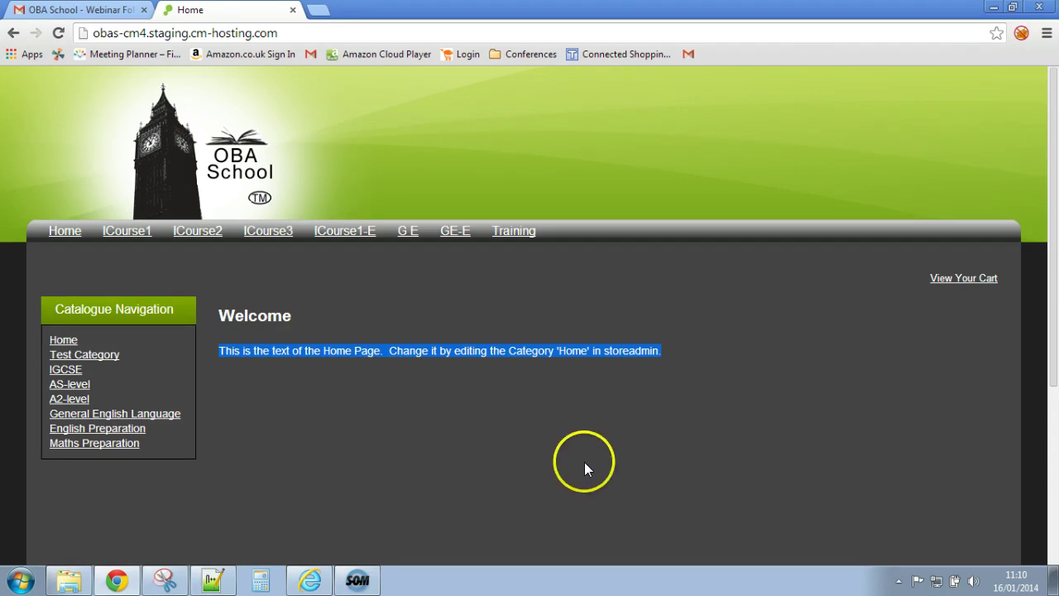
left_click(303, 33)
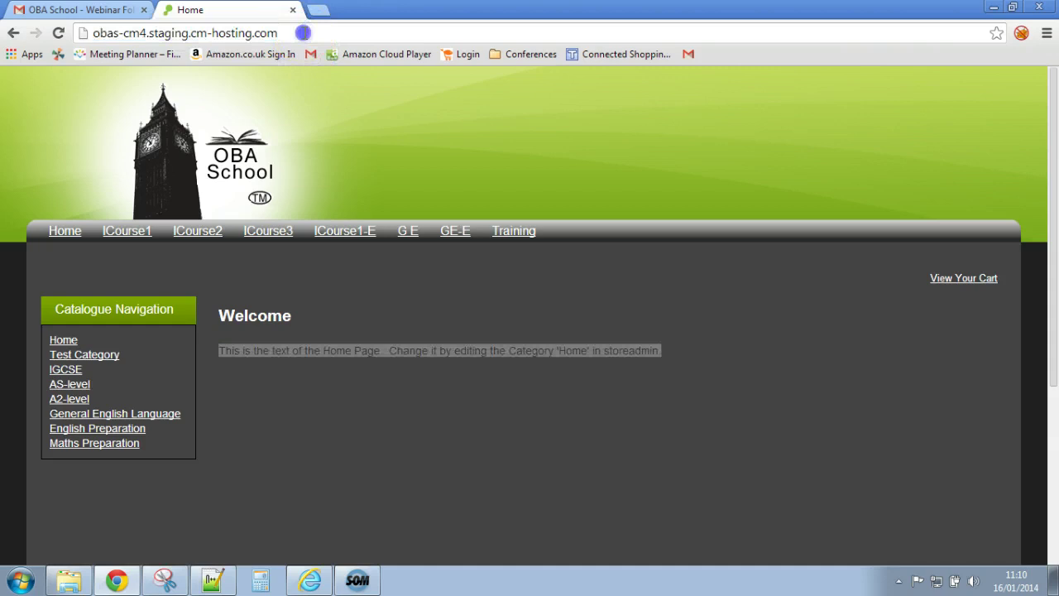
type("/st")
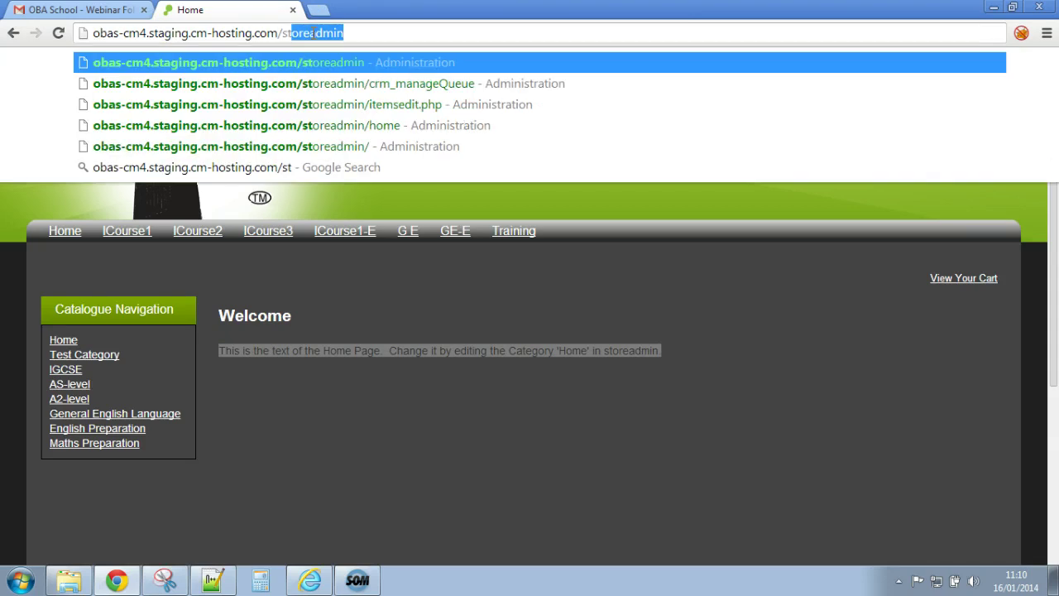
key("Return")
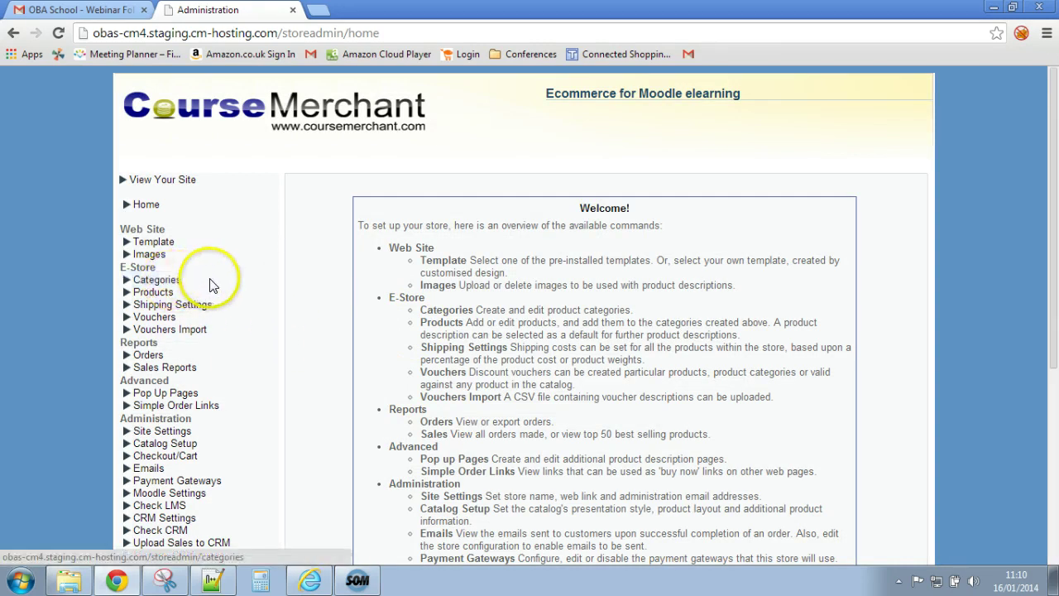
Open the Categories list under E-Store in the left menu
left_click_drag(124, 280, 196, 283)
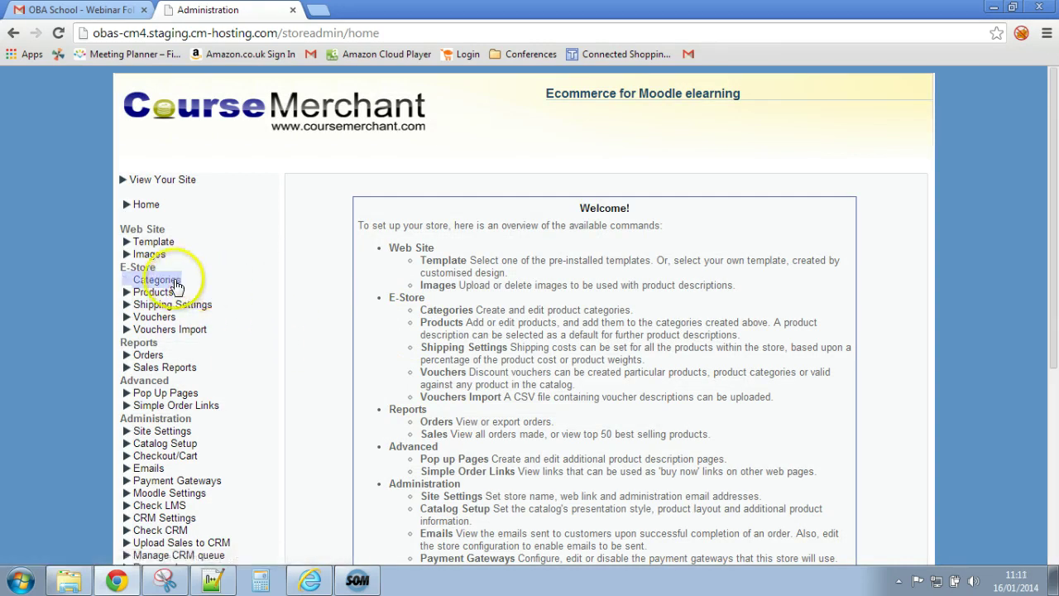
left_click(200, 283)
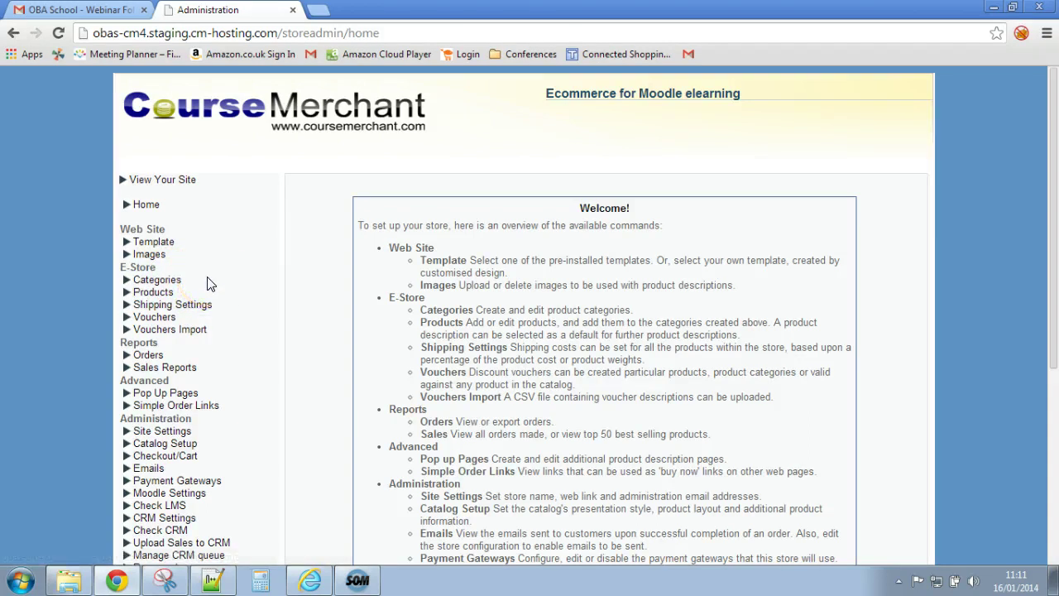
double_click(196, 279)
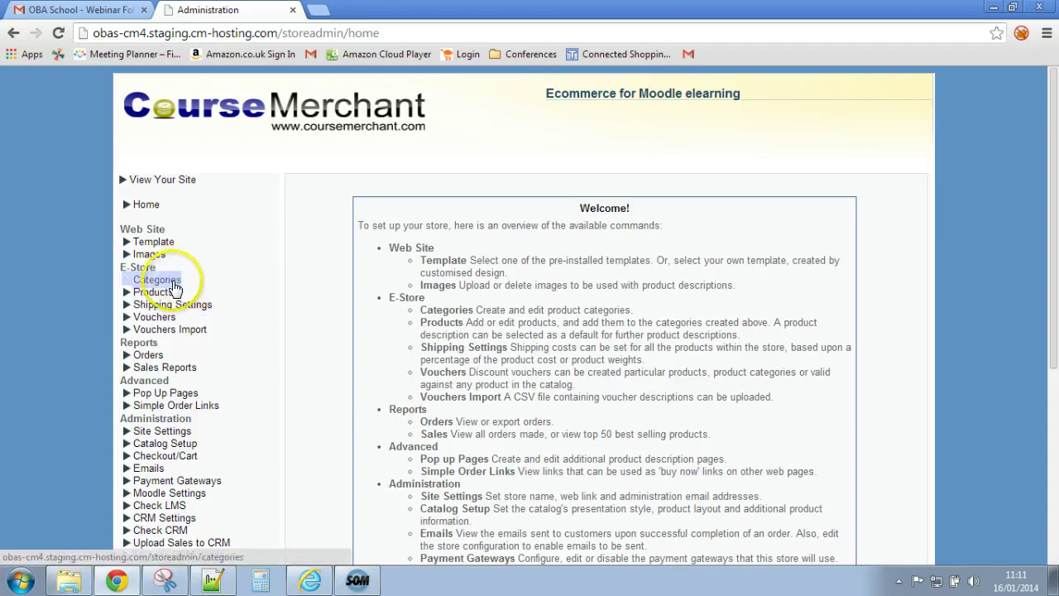
left_click(173, 283)
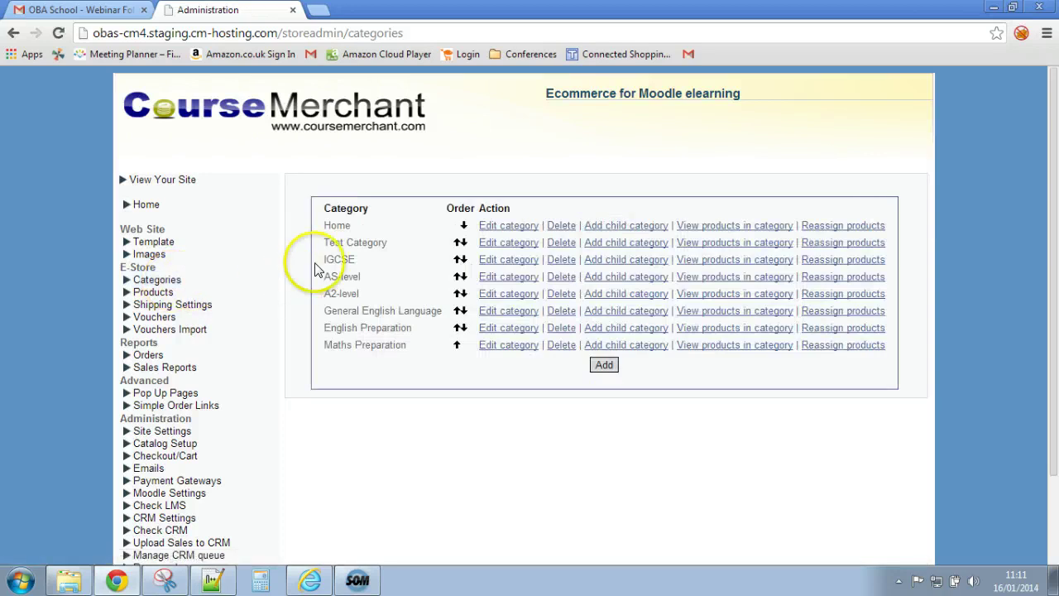
In the Home category's edit form, tick Featured Products under Products Display
left_click_drag(326, 225, 342, 225)
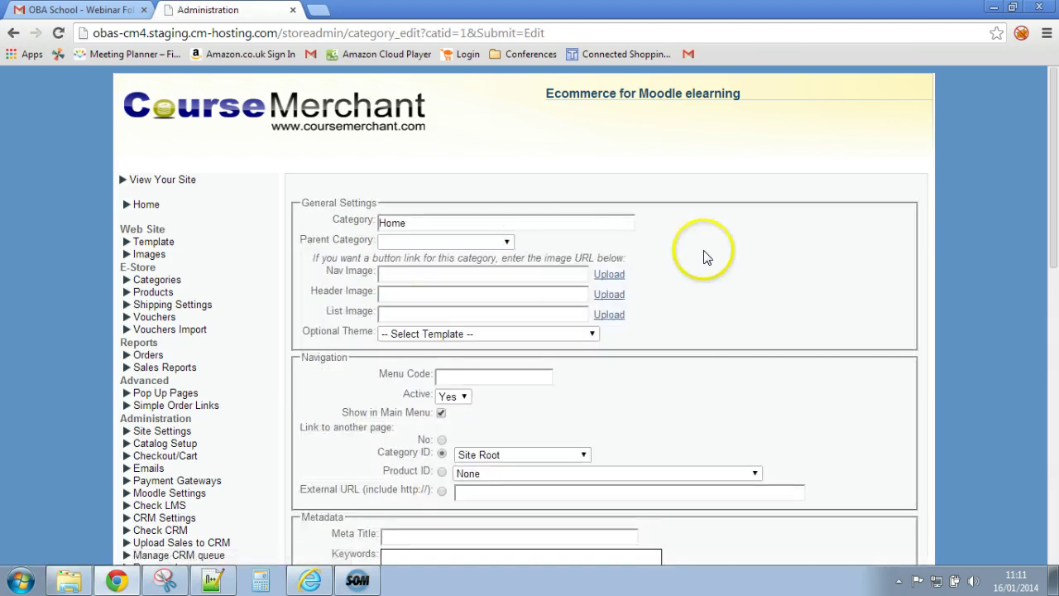
scroll(838, 250, "down", 1)
scroll(843, 252, "down", 5)
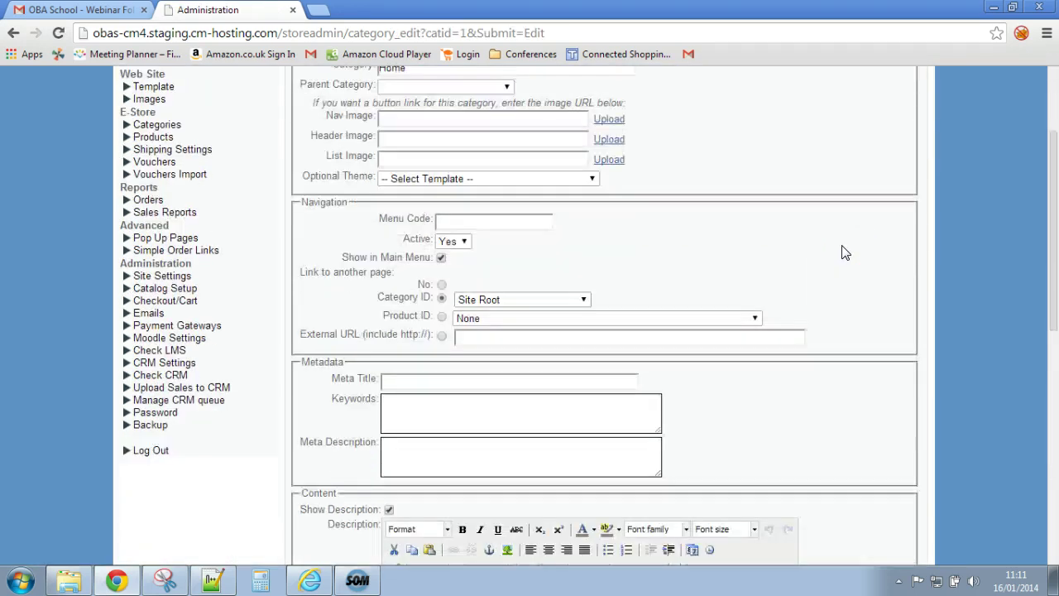
scroll(839, 251, "down", 2)
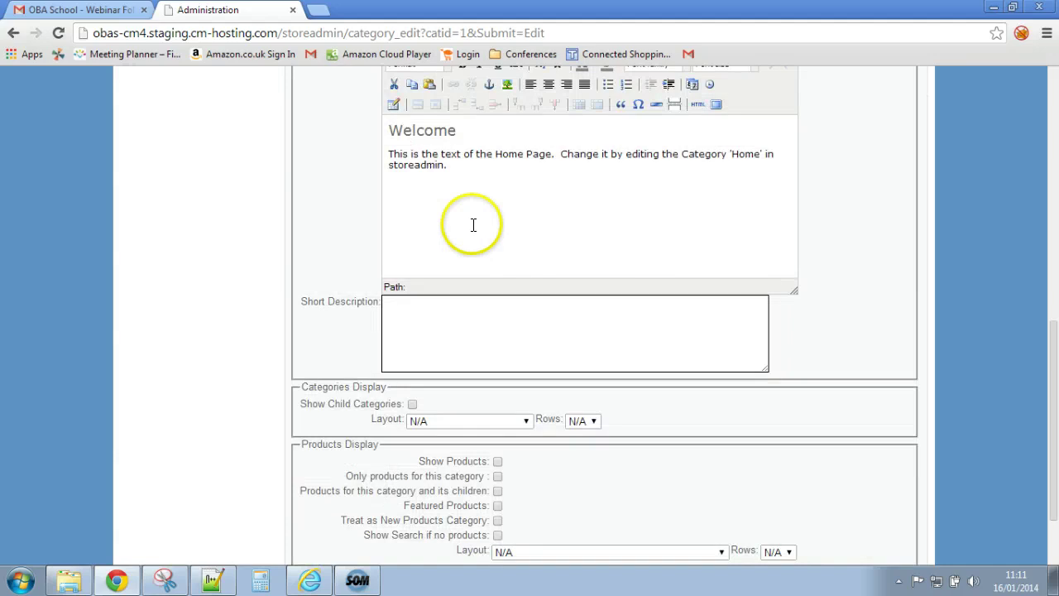
scroll(856, 308, "down", 1)
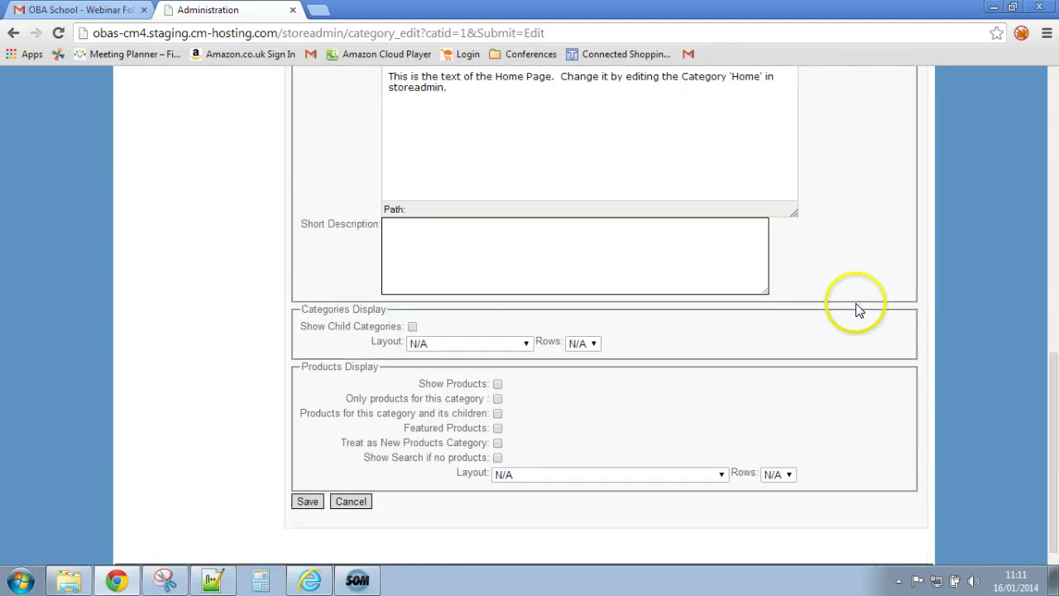
left_click(496, 428)
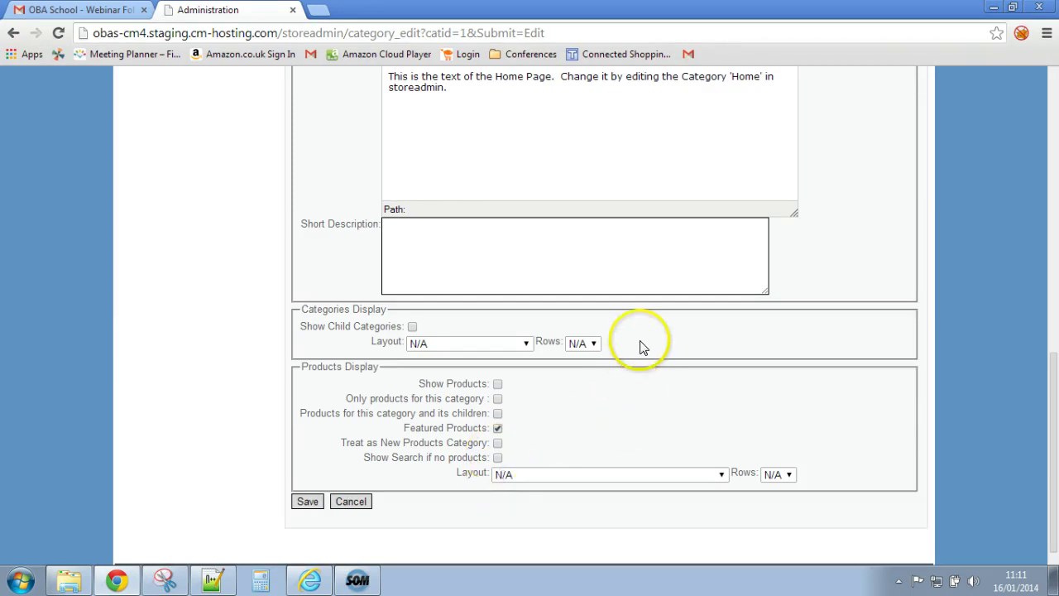
Add a 'Featured Products:' line below the welcome paragraph, formatted as Heading 2
scroll(633, 331, "up", 1)
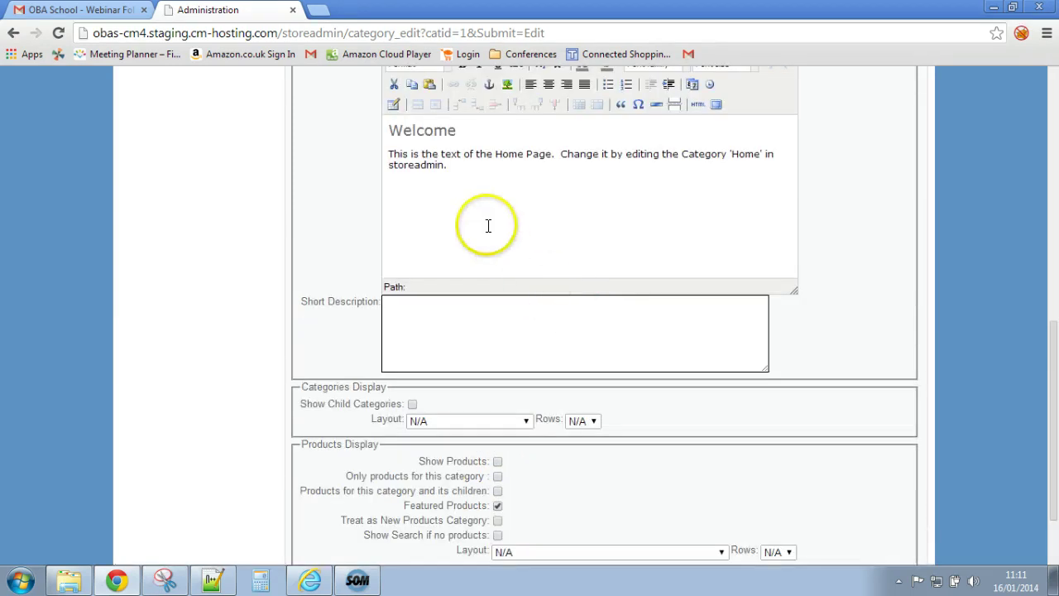
left_click(475, 166)
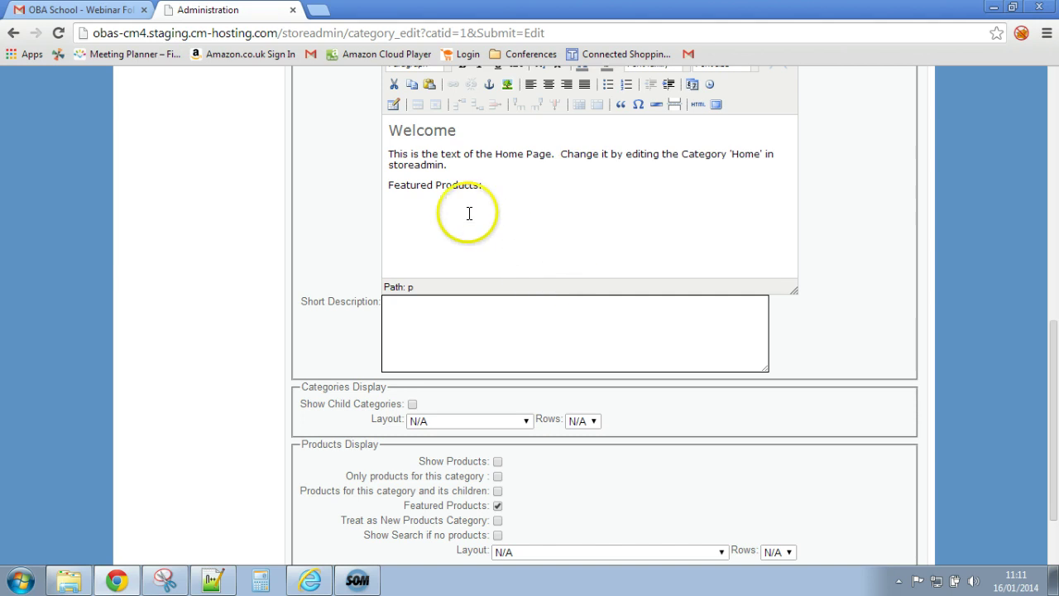
left_click(486, 185)
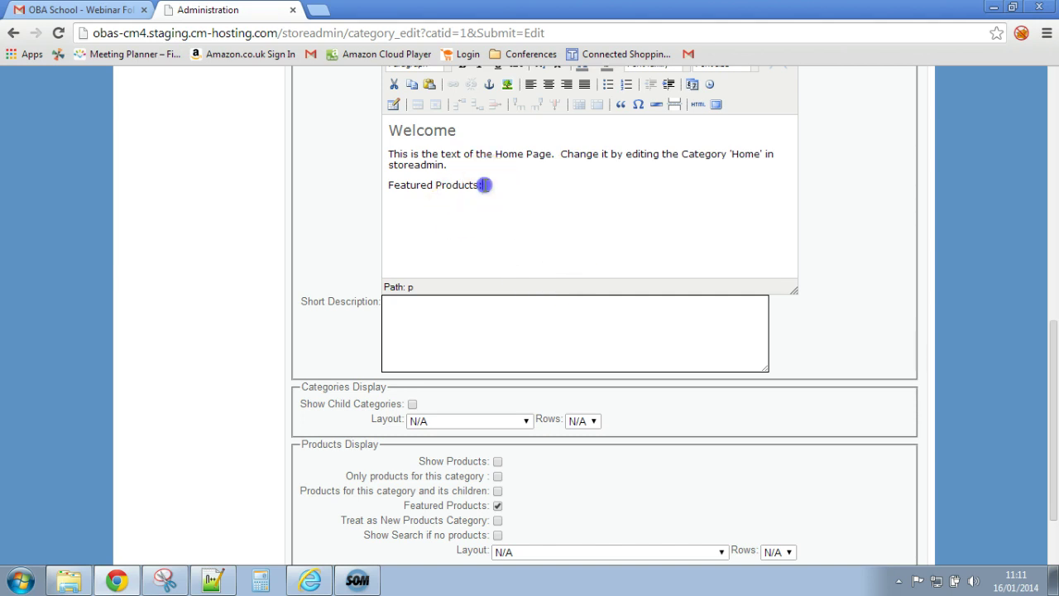
scroll(463, 191, "up", 1)
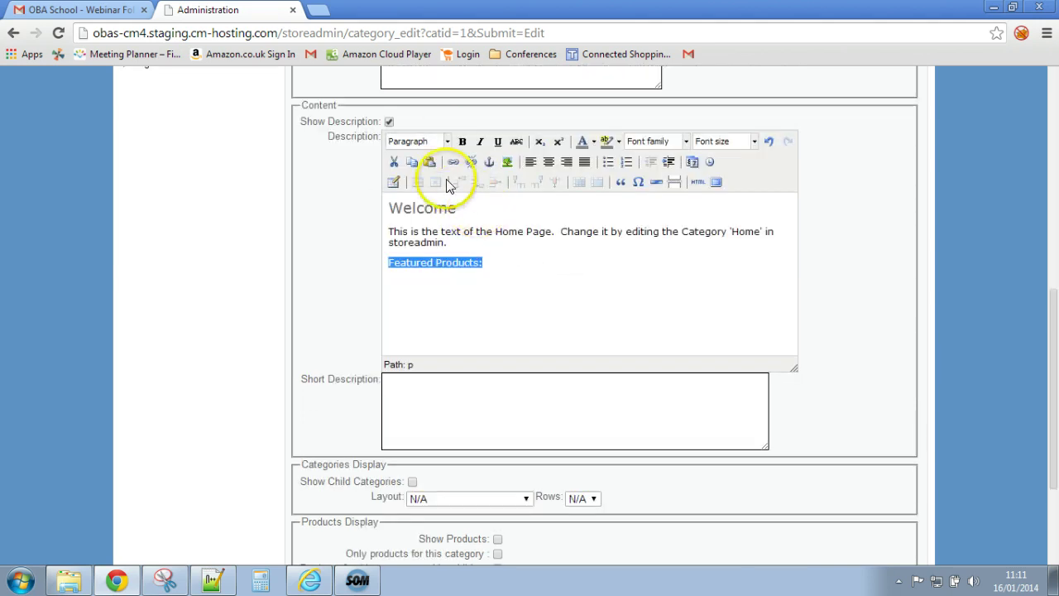
left_click(447, 142)
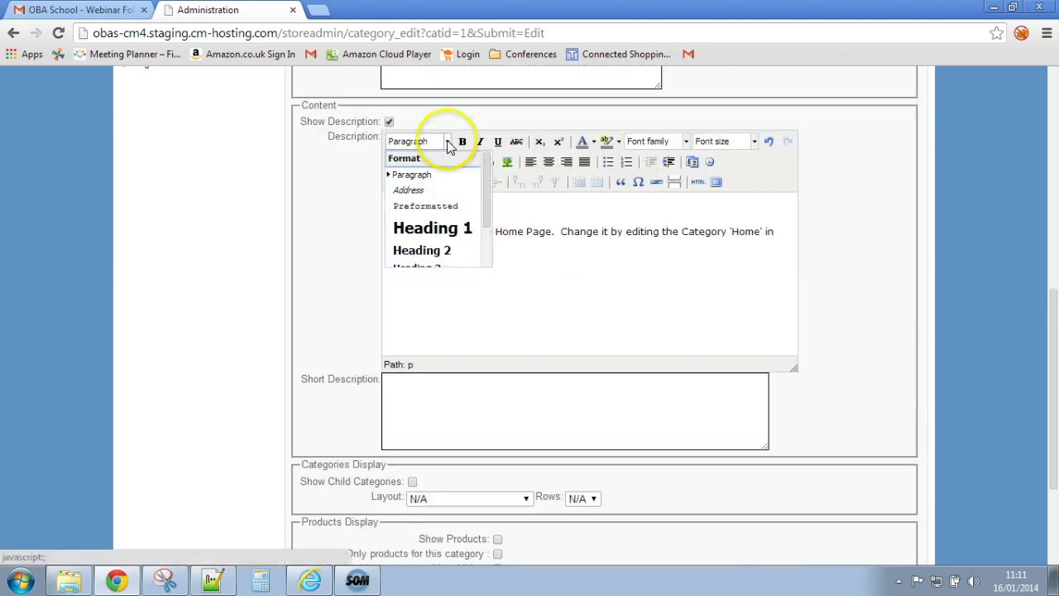
left_click(441, 248)
left_click(573, 260)
Compare the new heading with the Welcome heading's format, then scroll down toward Save
left_click(432, 208)
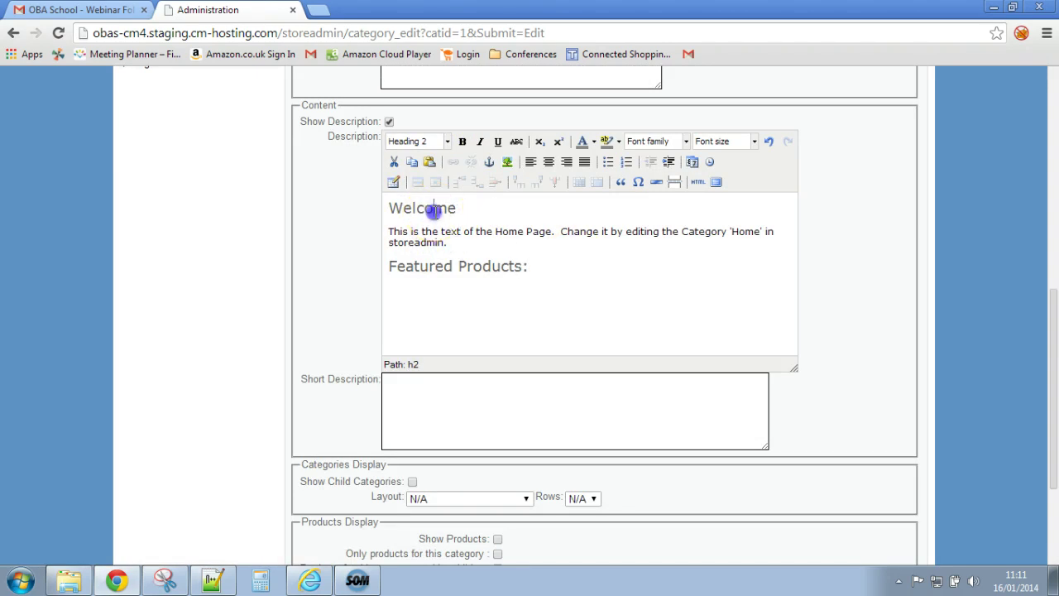
left_click(424, 209)
double_click(424, 209)
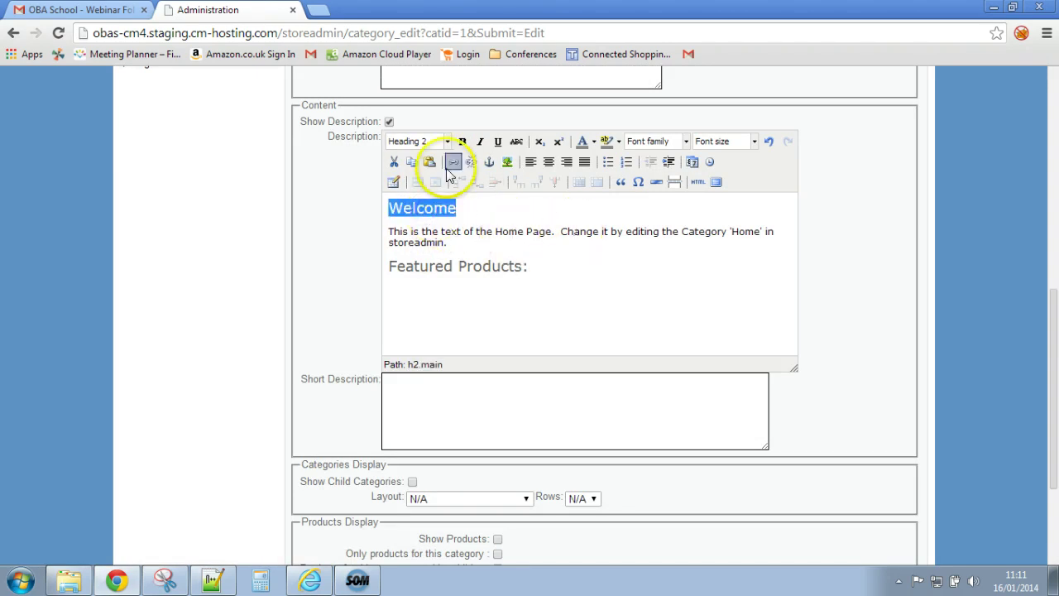
left_click(492, 233)
left_click(531, 260)
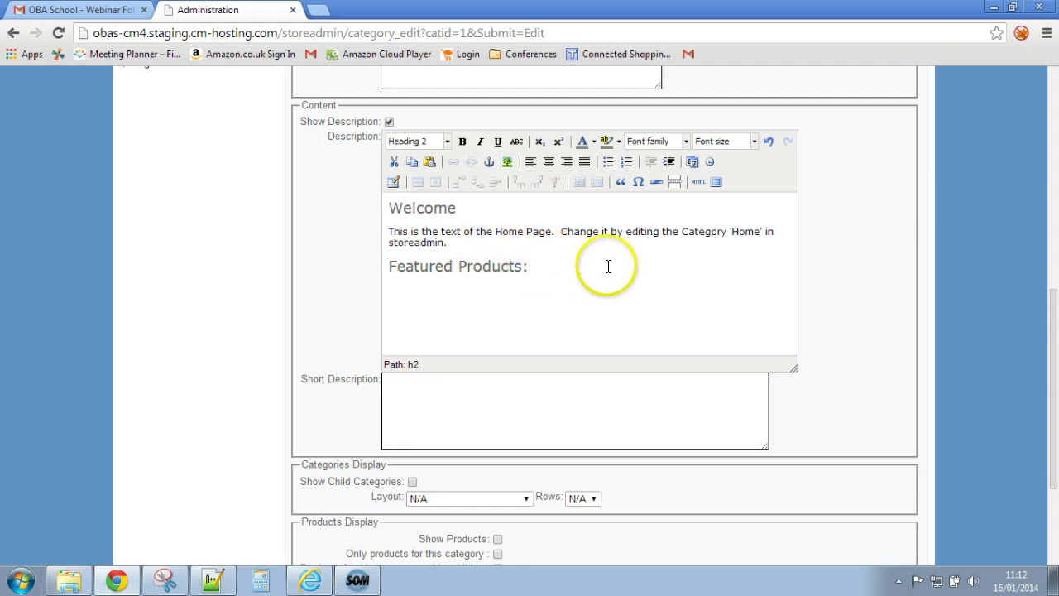
scroll(674, 256, "down", 3)
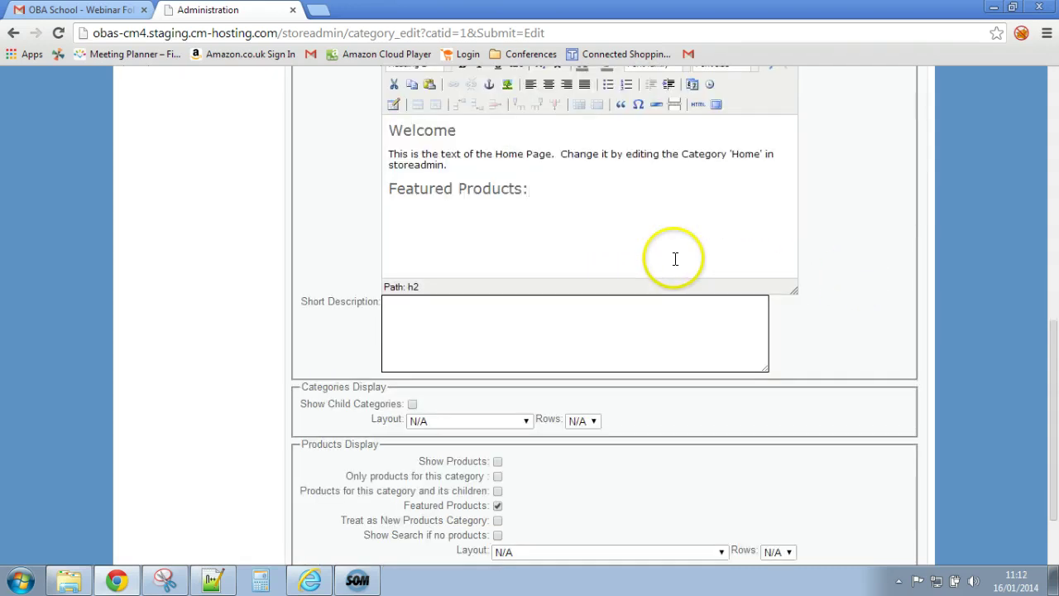
Save the Home category, check the 'Featured Products:' heading on the storefront, and return to Administration
left_click(306, 475)
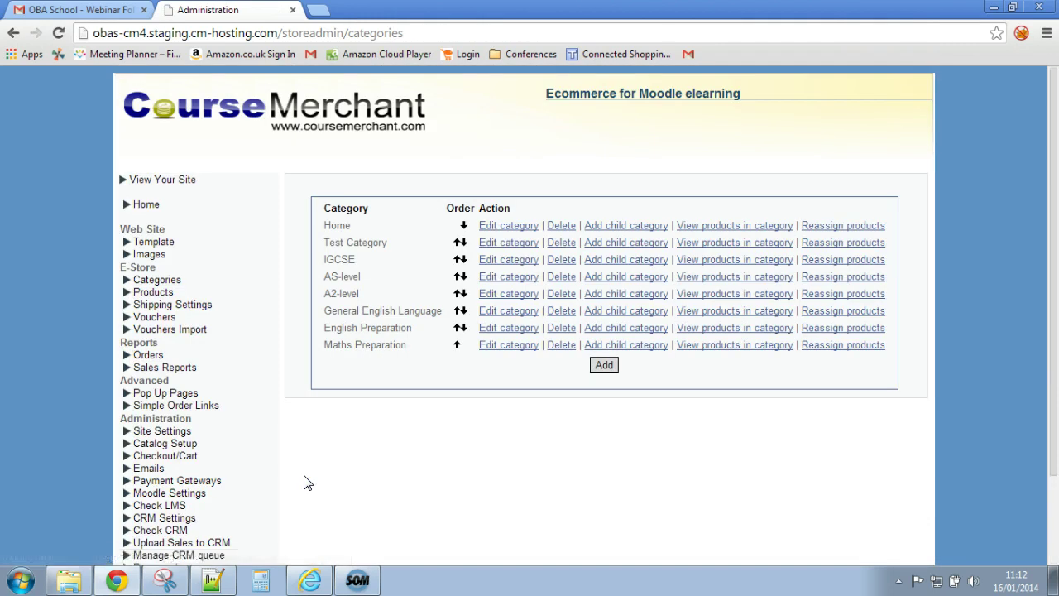
left_click(172, 181)
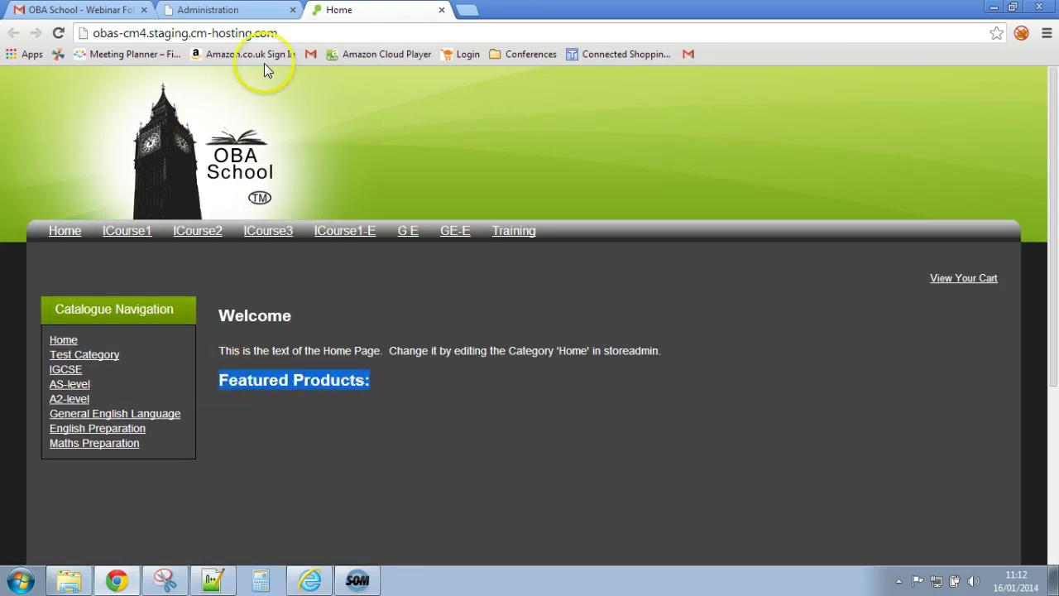
left_click(239, 11)
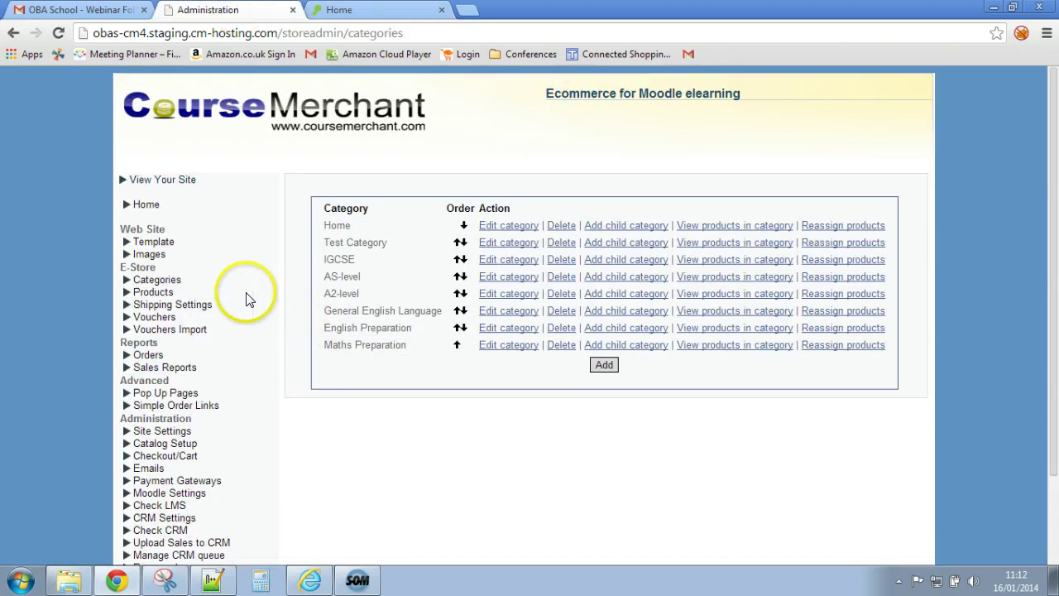
In the Product List, set Biology (OBA-001) to Featured: Yes and save it
left_click(164, 293)
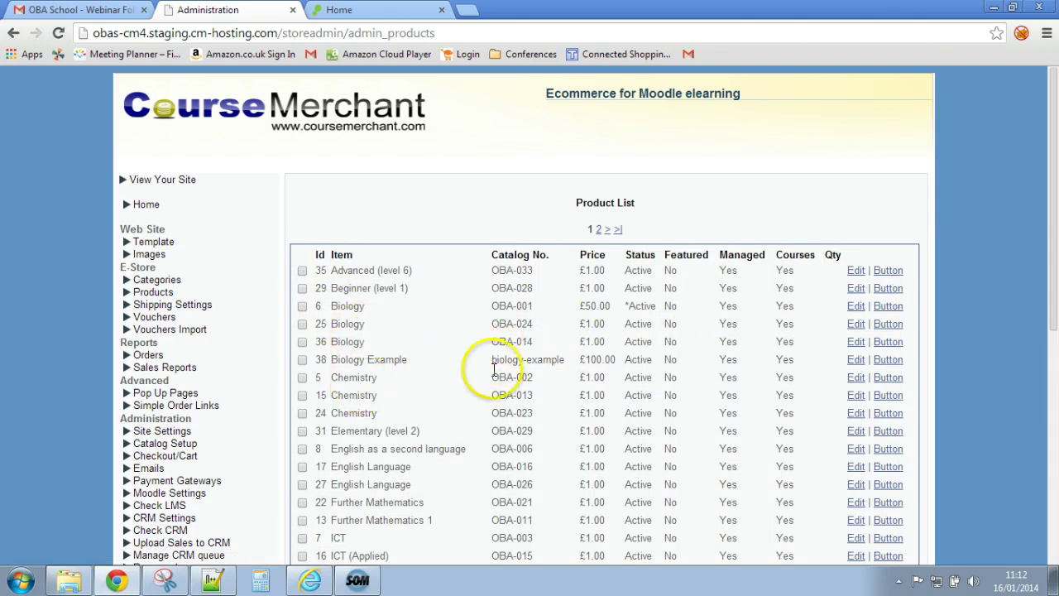
double_click(677, 256)
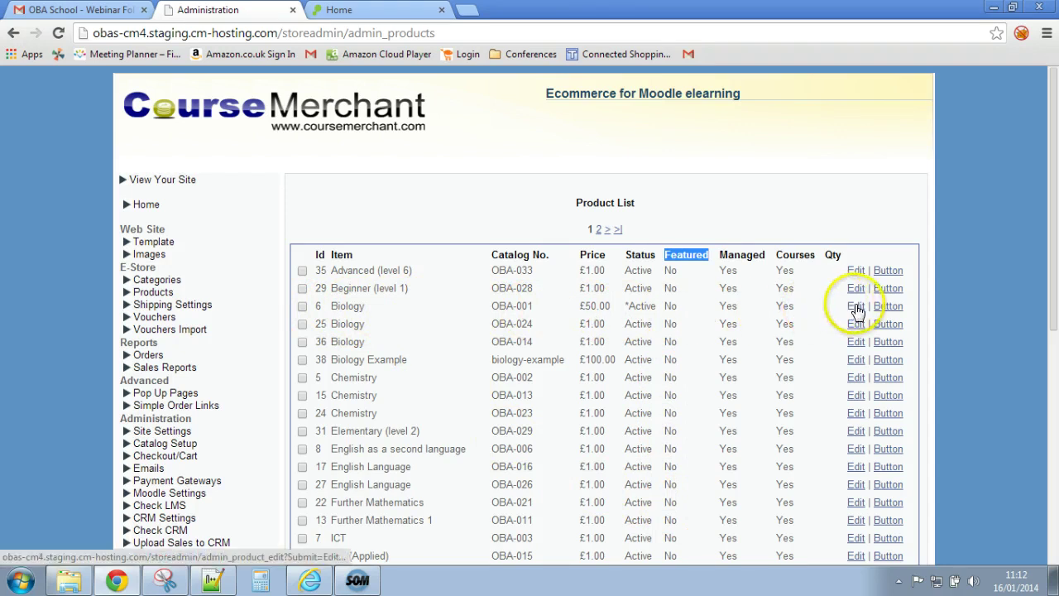
left_click(854, 307)
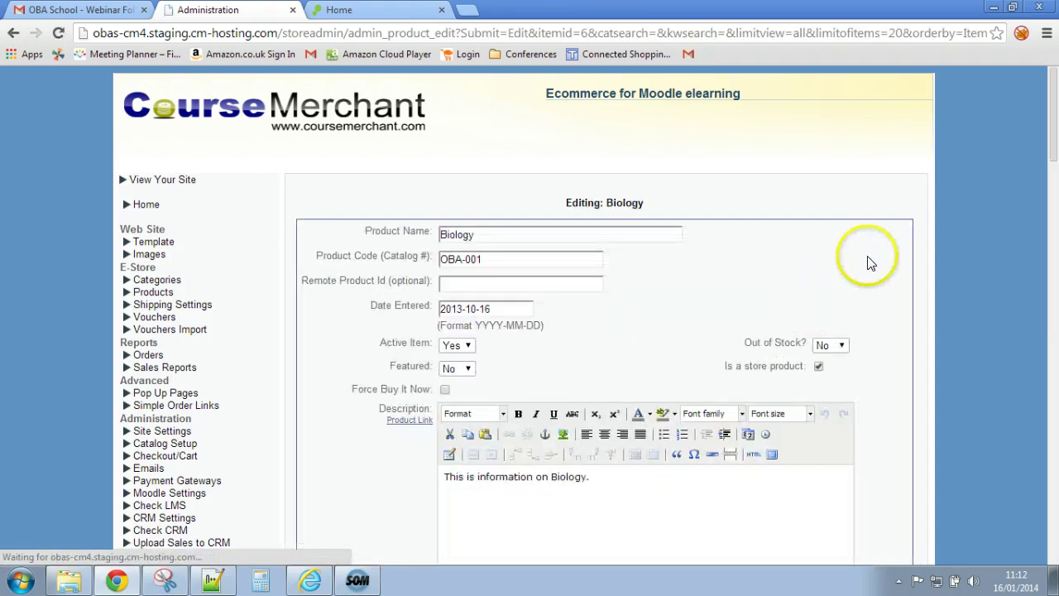
scroll(906, 265, "down", 1)
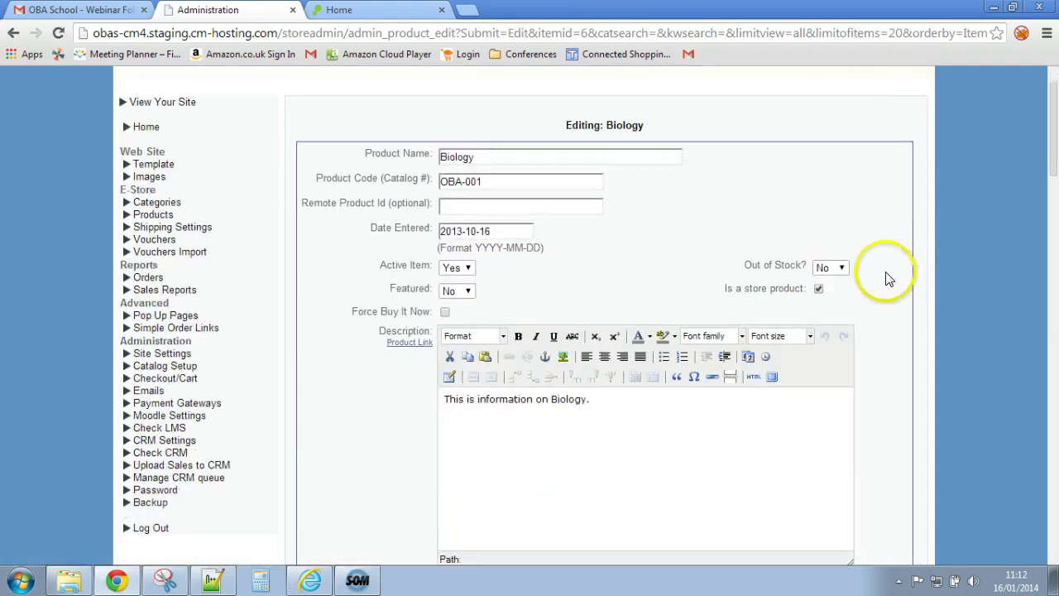
double_click(408, 288)
left_click(468, 293)
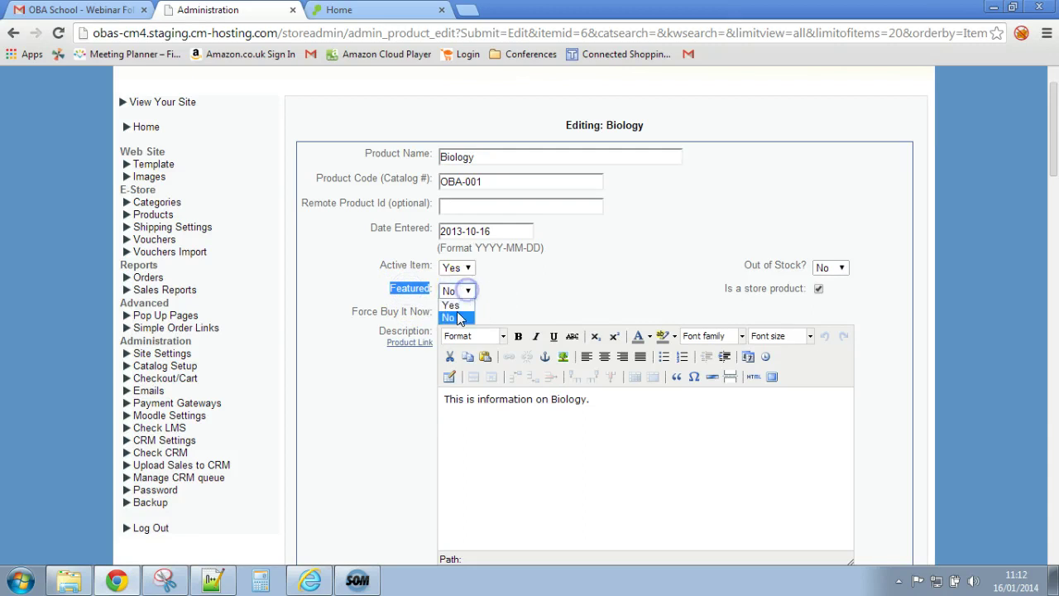
left_click(454, 305)
scroll(352, 348, "down", 8)
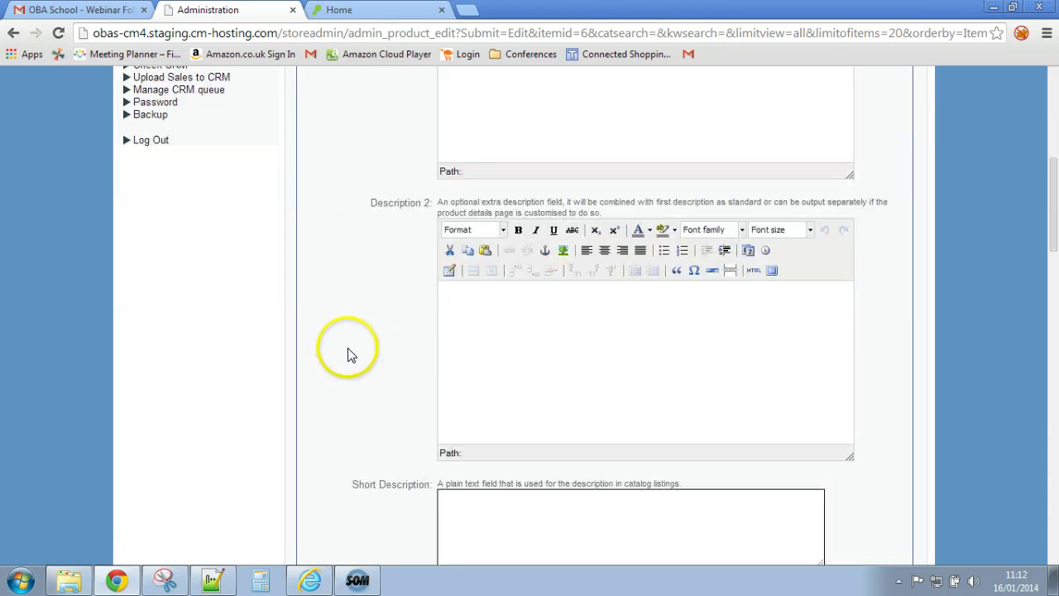
scroll(351, 355, "down", 15)
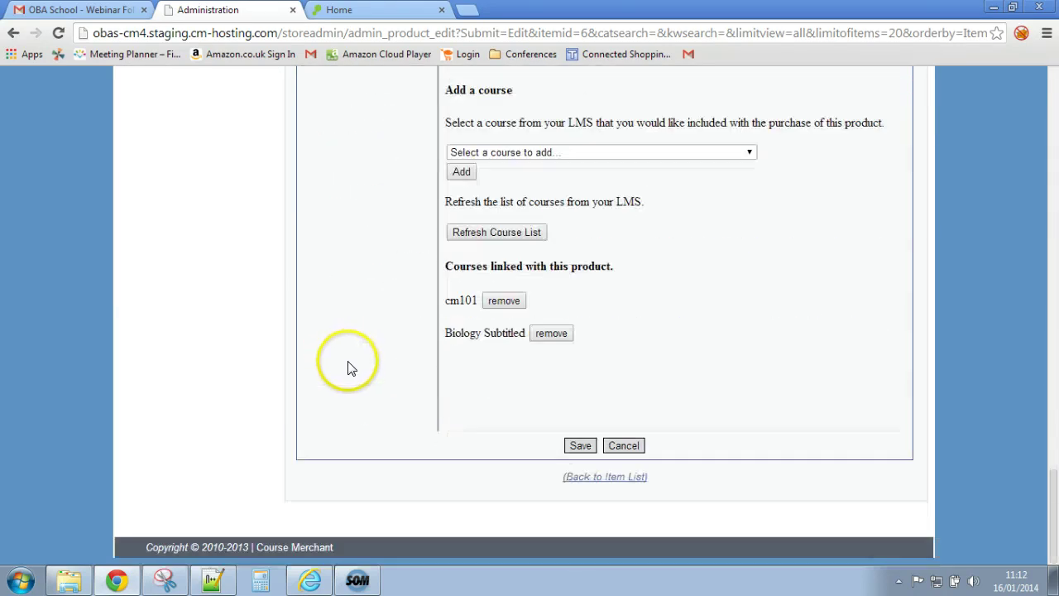
left_click(578, 445)
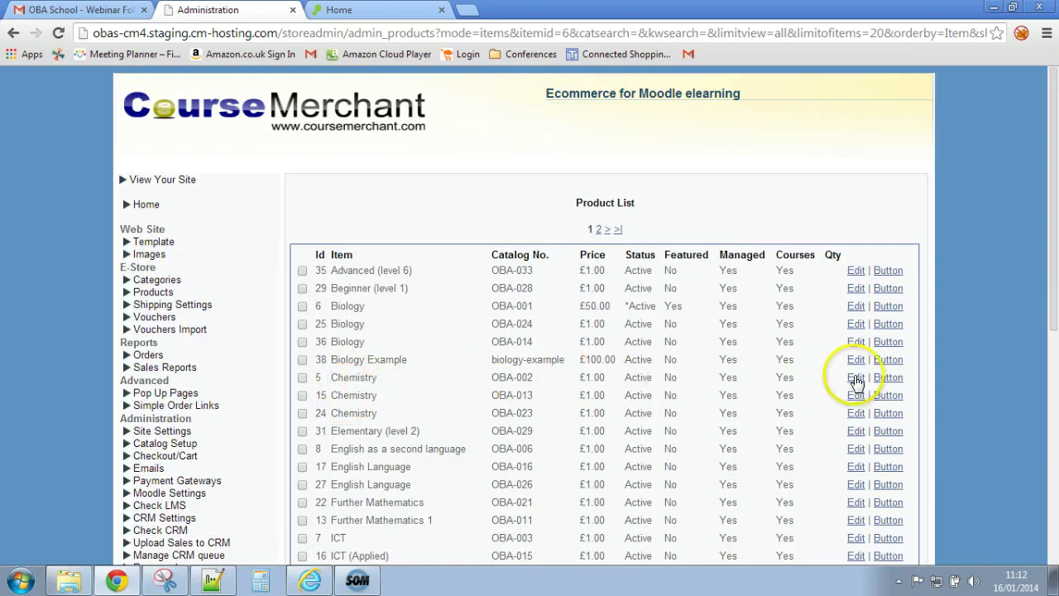
Set Chemistry (OBA-002) to Featured: Yes and save it
left_click(855, 377)
scroll(376, 347, "down", 7)
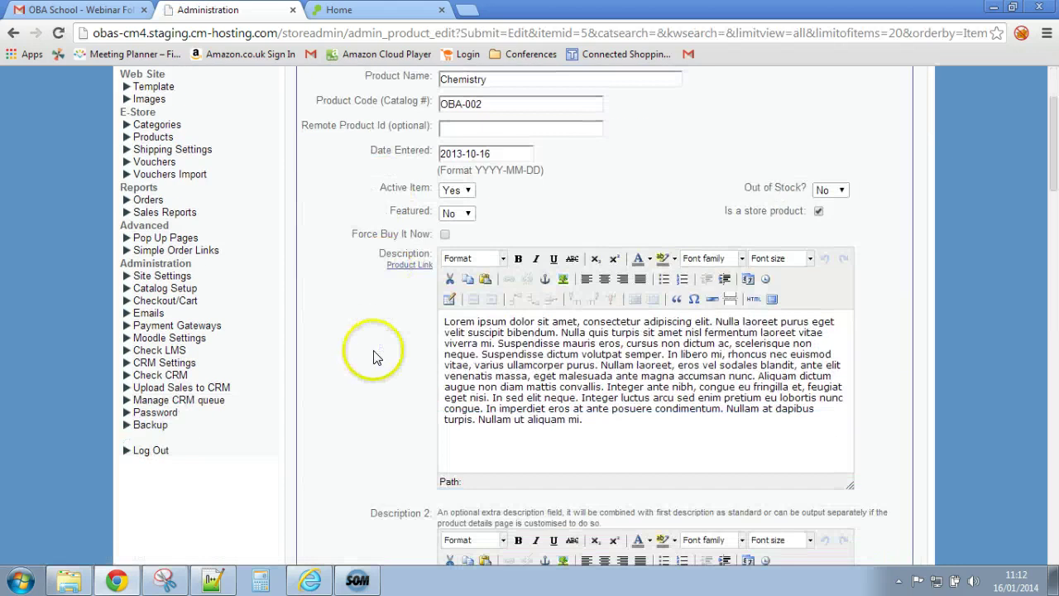
scroll(375, 358, "down", 3)
scroll(364, 355, "up", 10)
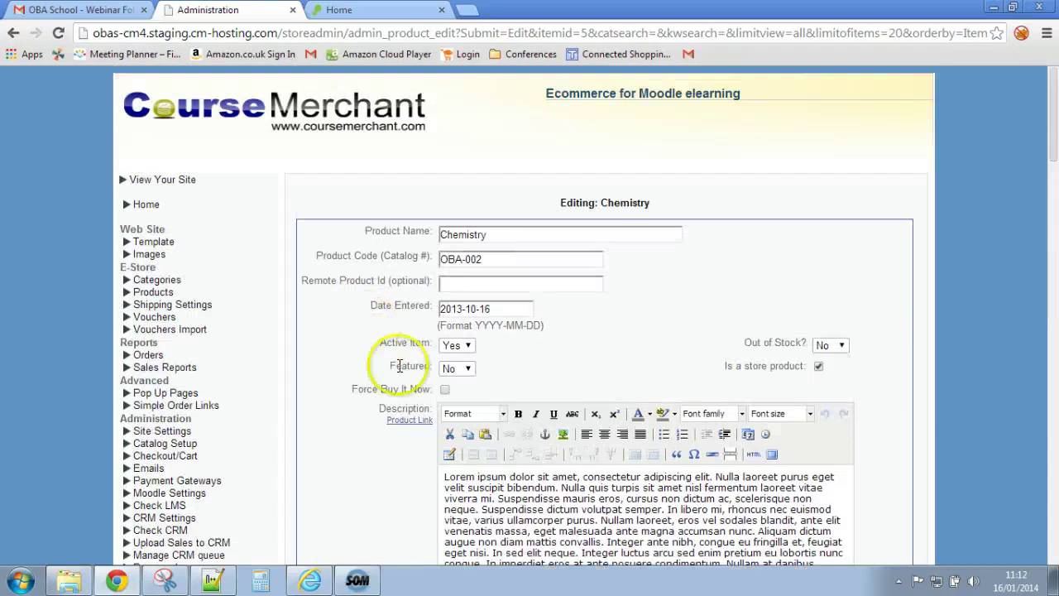
left_click(465, 370)
left_click(454, 379)
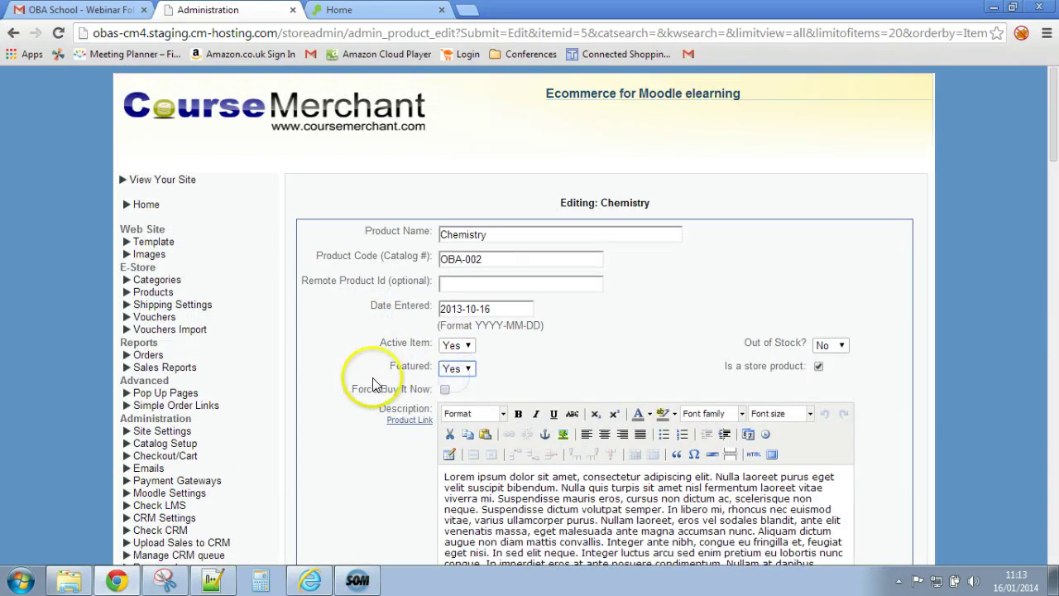
scroll(349, 409, "down", 18)
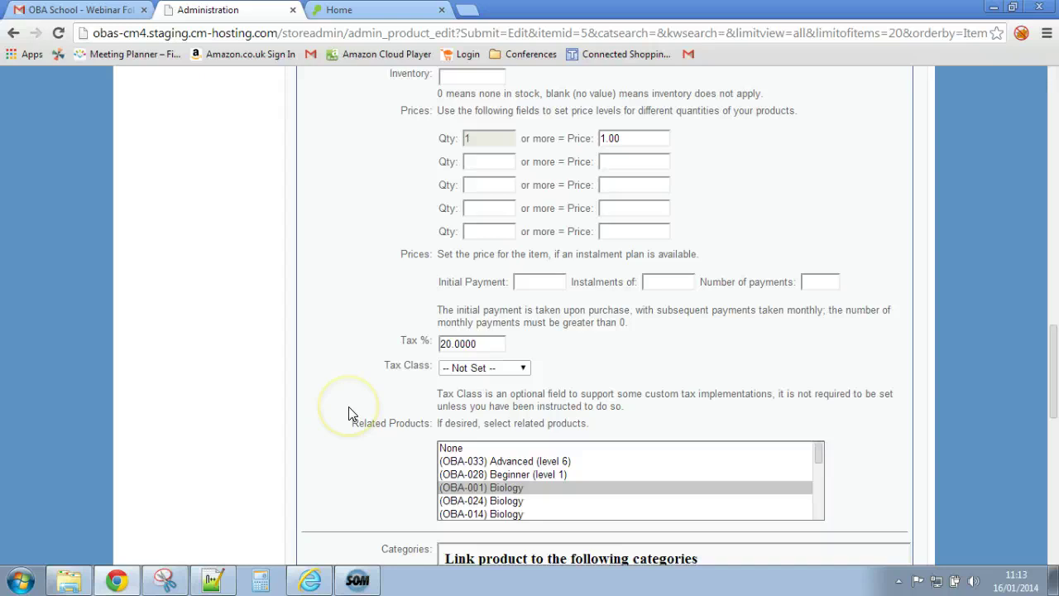
scroll(348, 416, "down", 5)
left_click(578, 446)
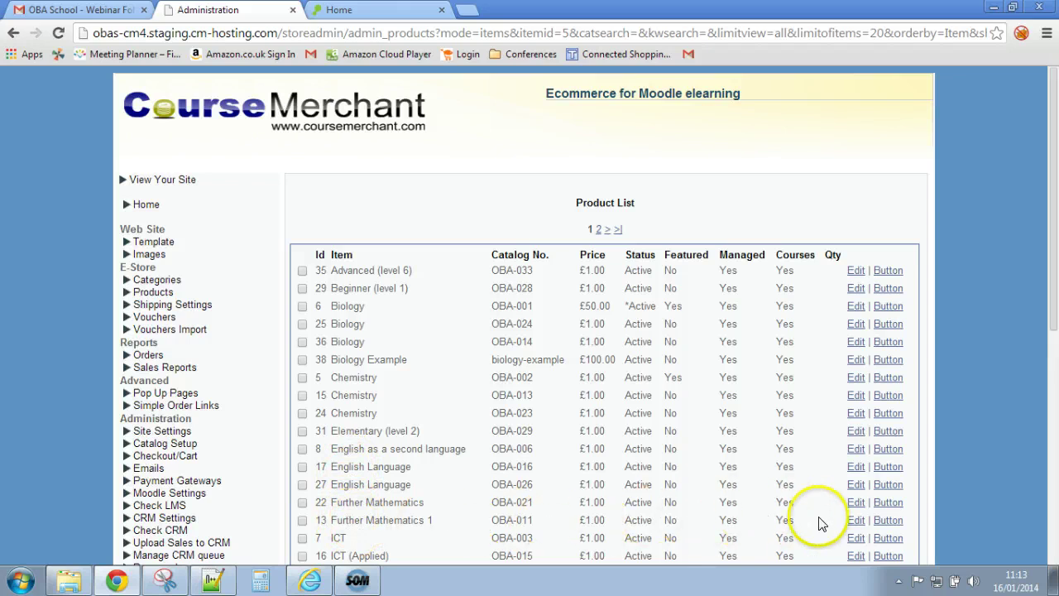
Set Further Mathematics 1 (OBA-011) to Featured: Yes and save it
left_click(856, 519)
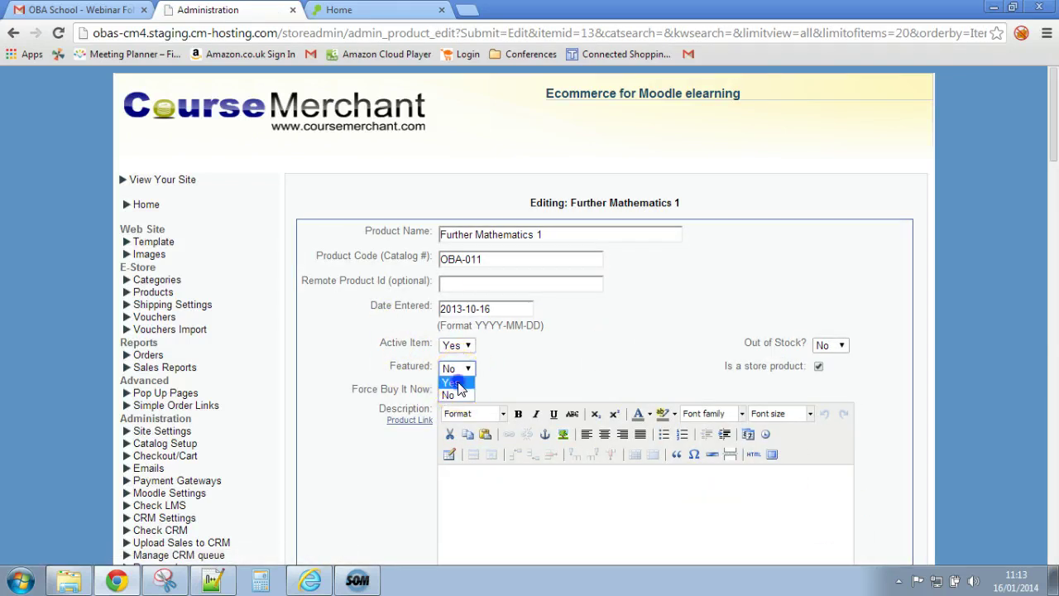
left_click(453, 382)
scroll(317, 378, "down", 6)
scroll(317, 378, "down", 20)
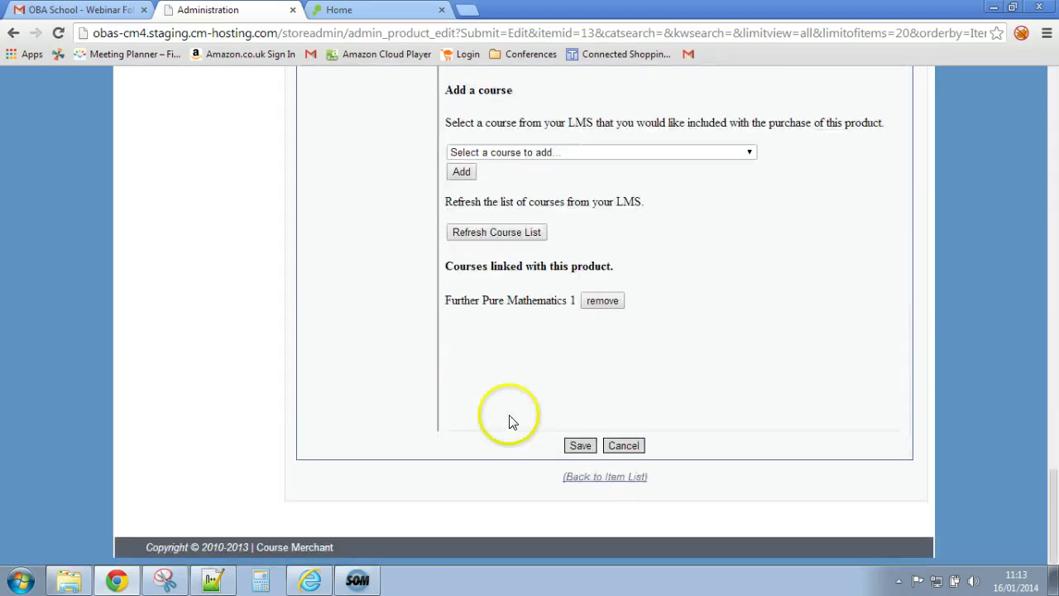
left_click(580, 445)
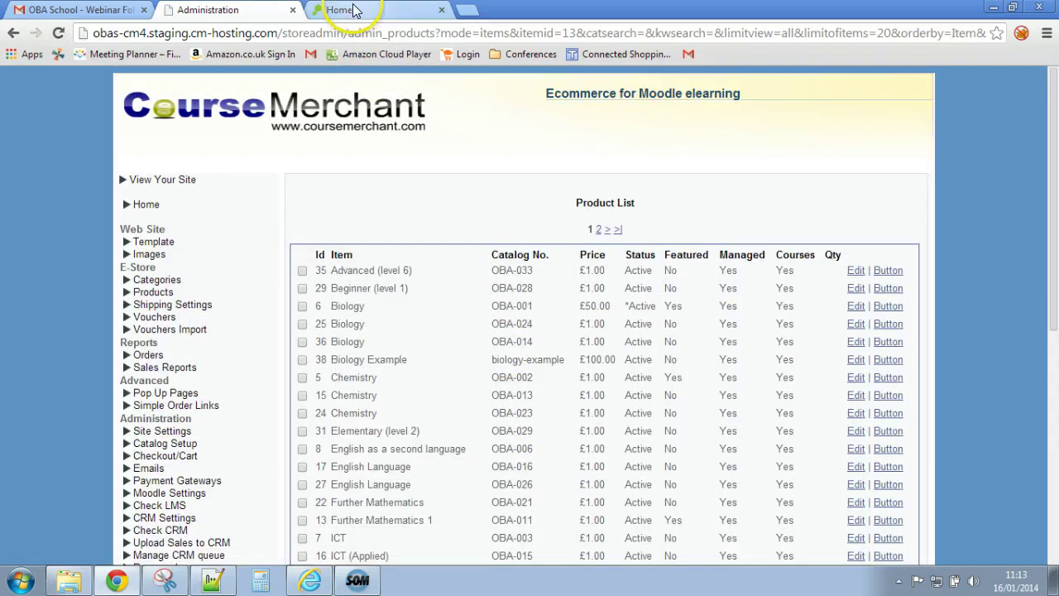
left_click(372, 13)
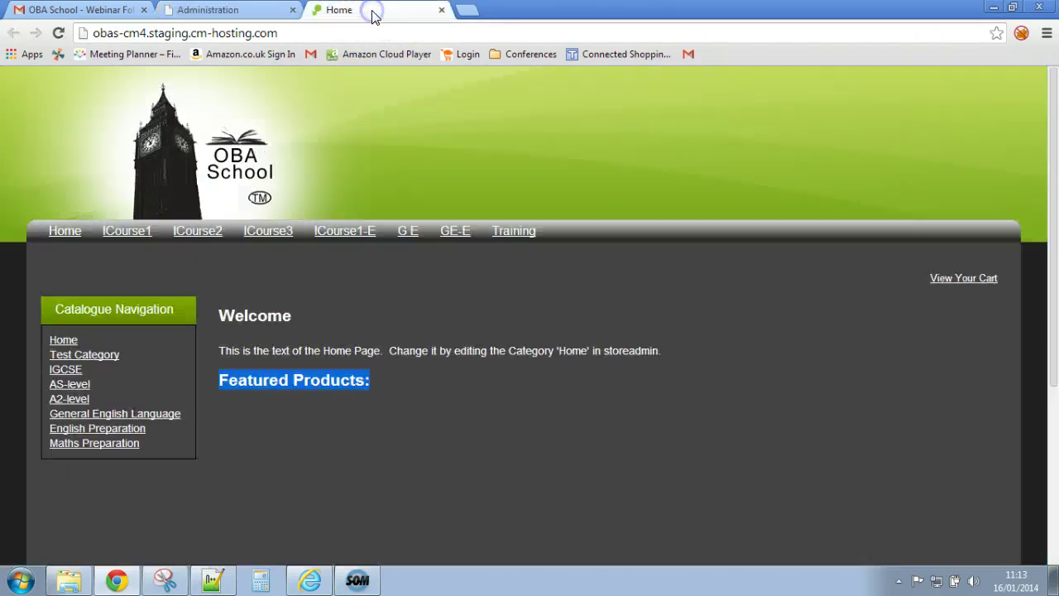
left_click(57, 34)
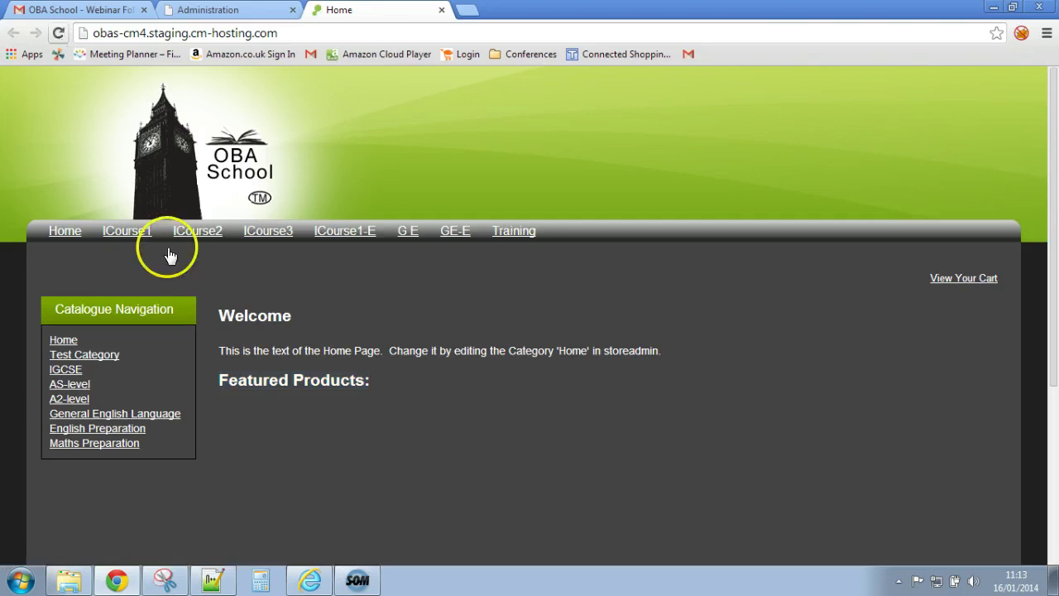
scroll(408, 401, "down", 1)
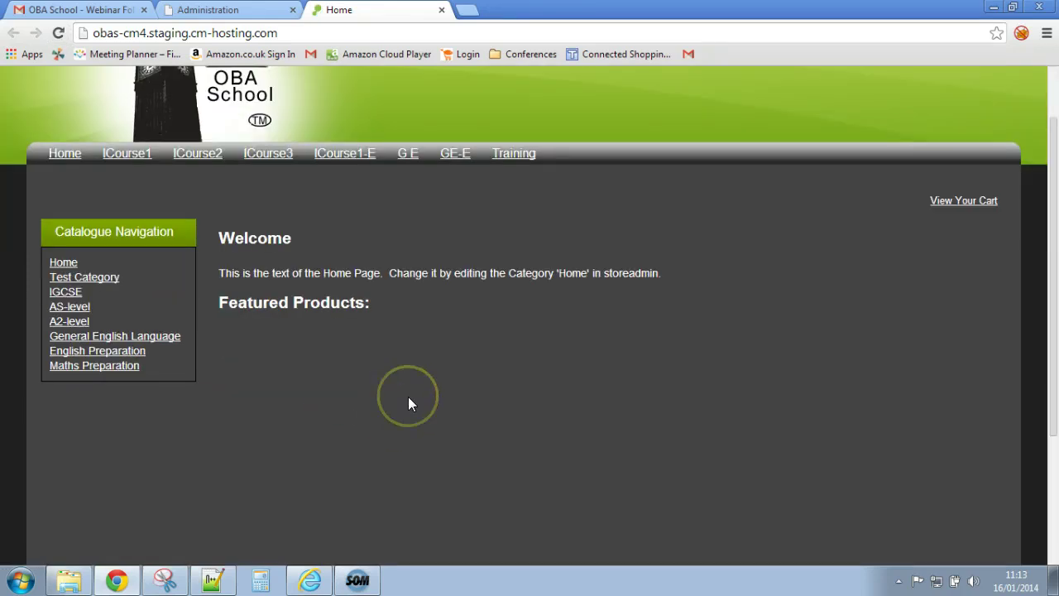
scroll(409, 398, "down", 1)
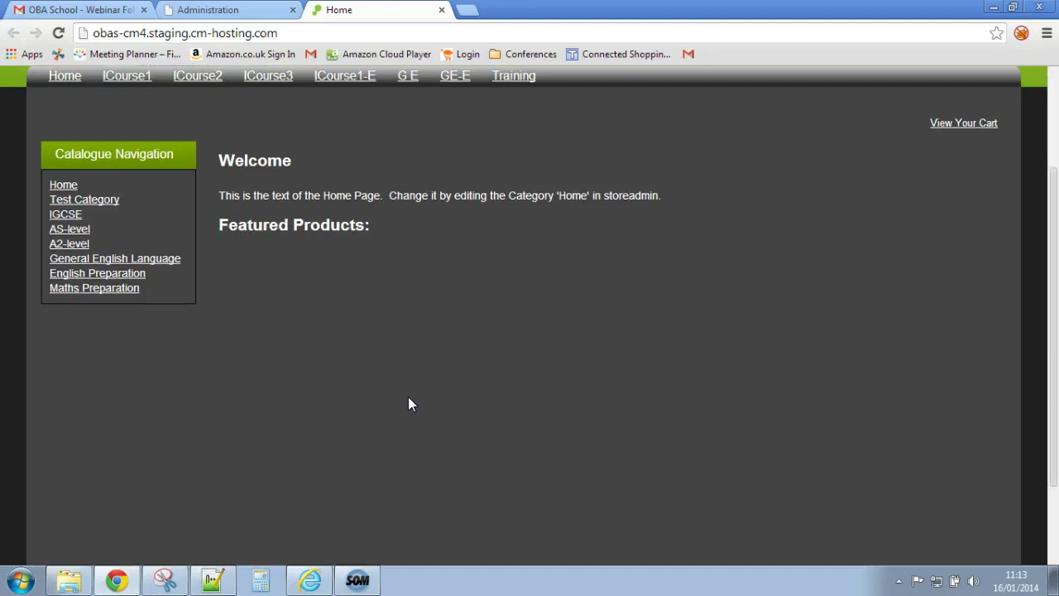
scroll(408, 404, "down", 2)
scroll(408, 404, "up", 2)
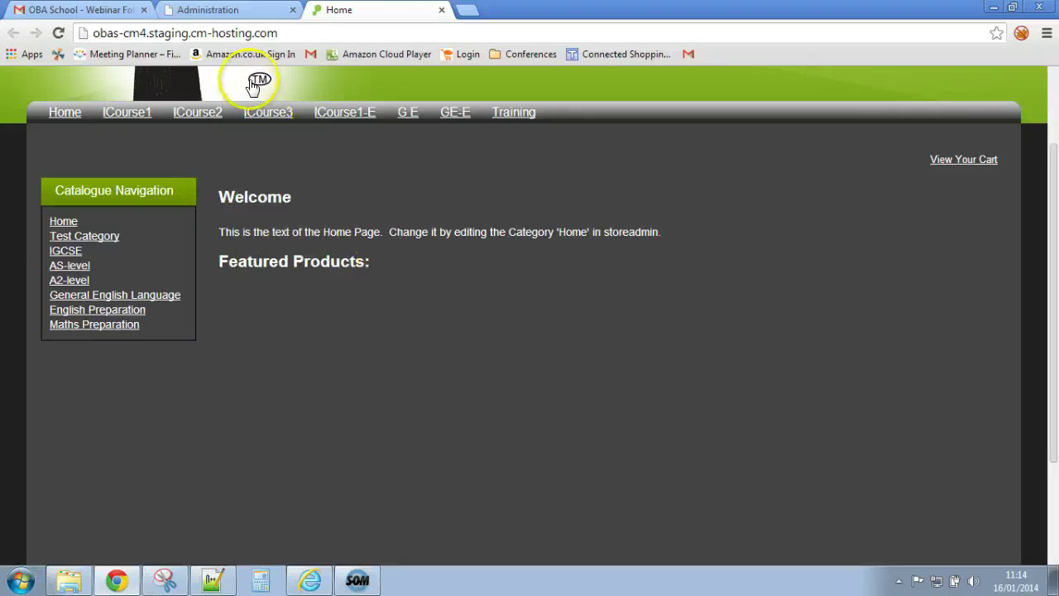
Back in the Administration tab, go to E-Store > Categories and edit the Home category
left_click(237, 11)
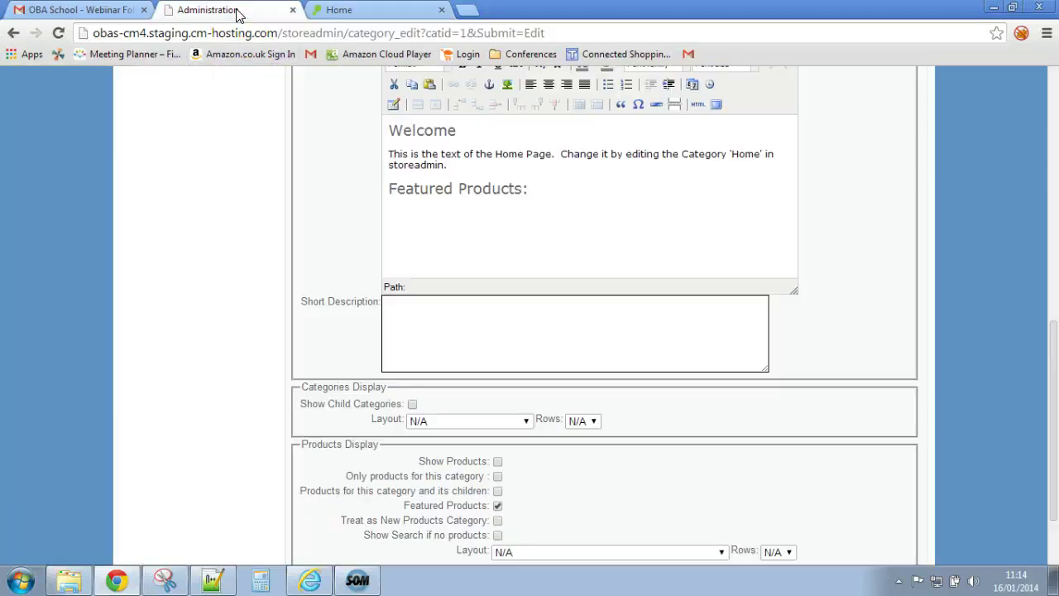
scroll(242, 226, "up", 5)
scroll(243, 226, "up", 2)
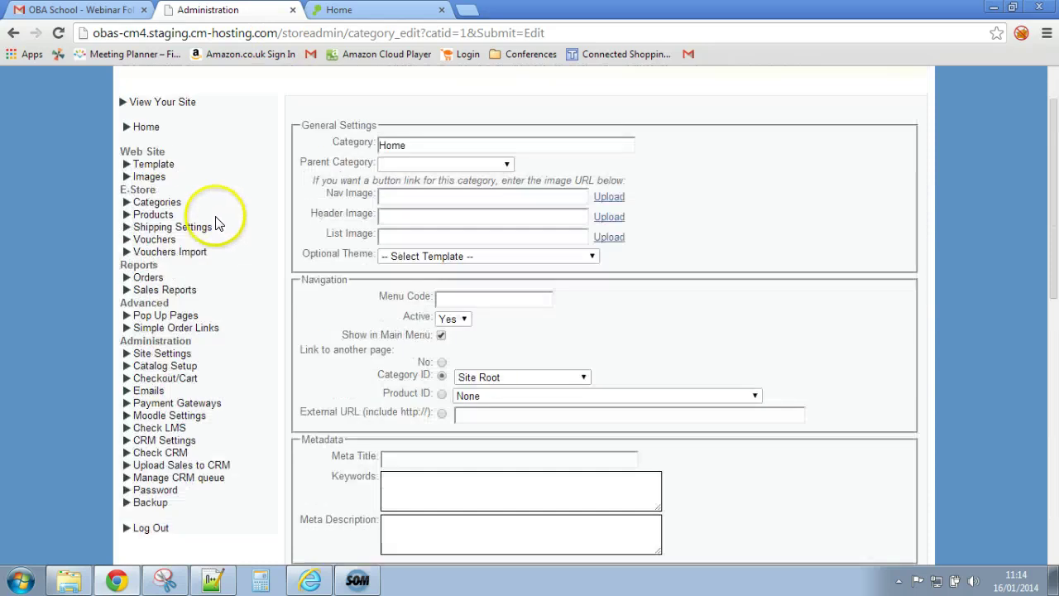
left_click(149, 203)
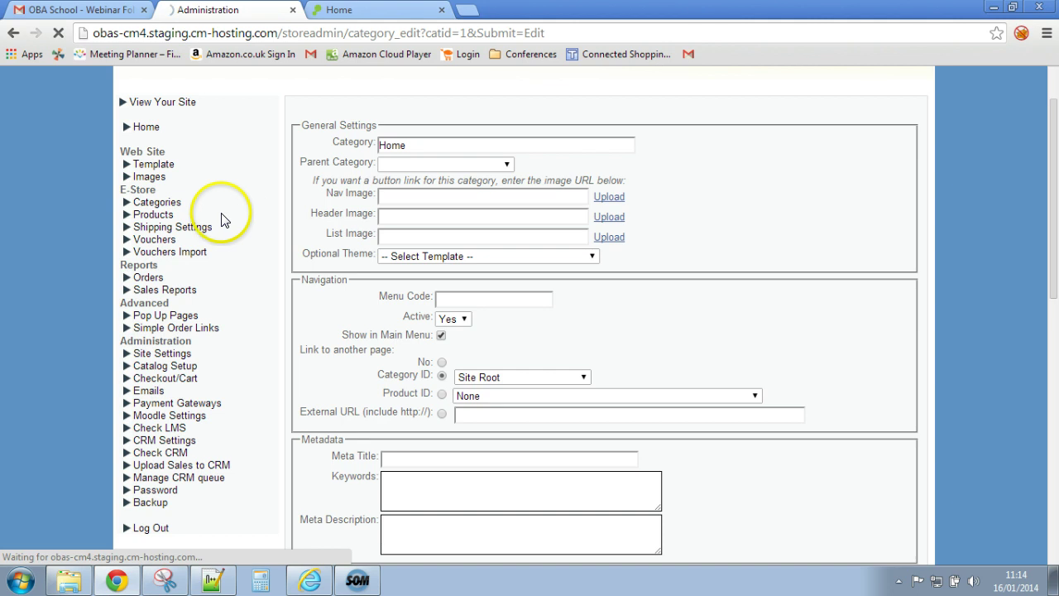
left_click(166, 205)
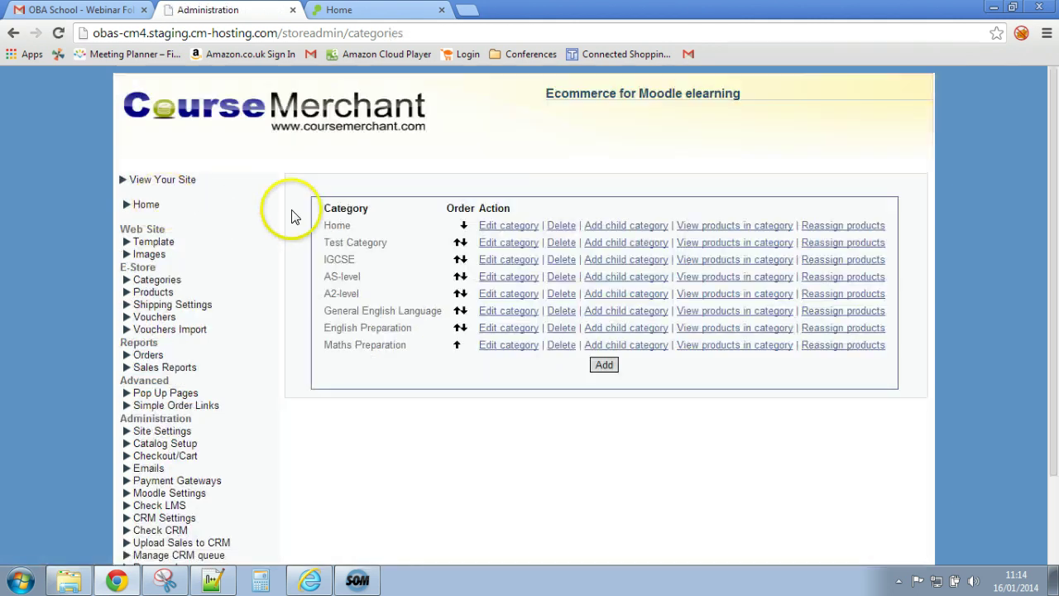
double_click(342, 225)
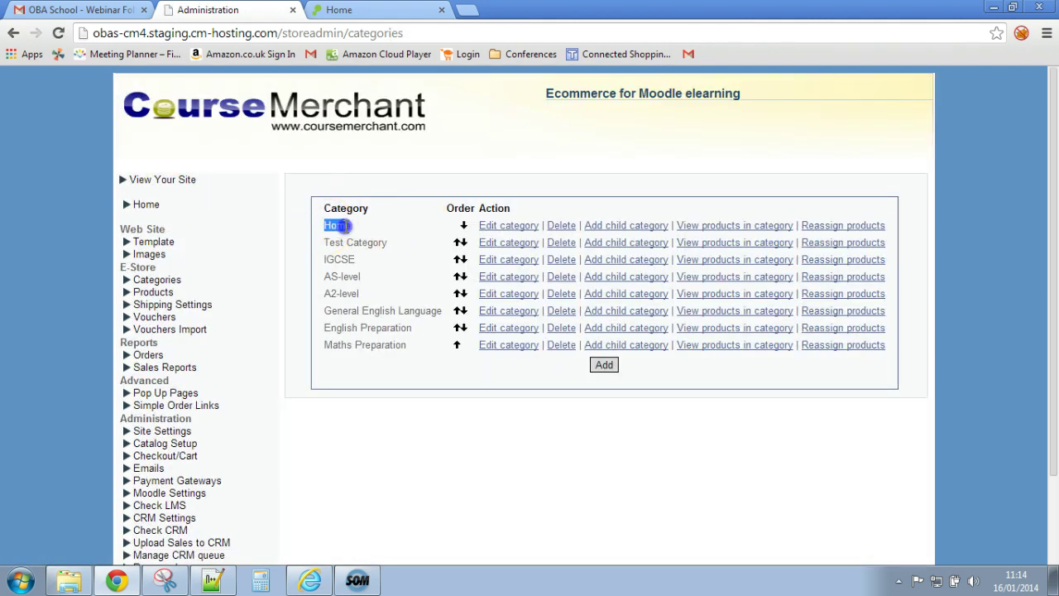
left_click(486, 225)
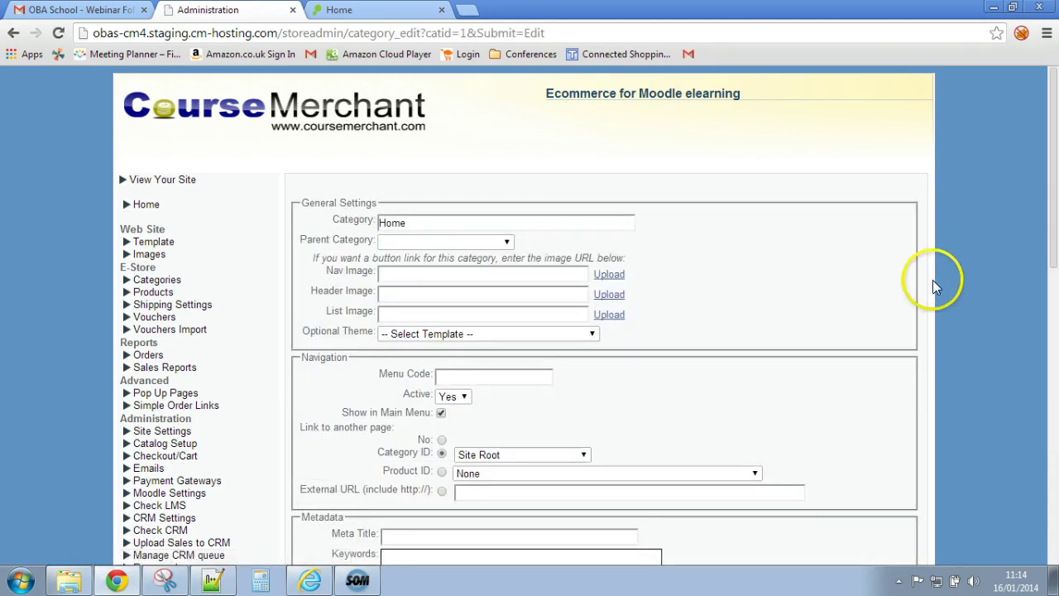
Tick Show Products next to Featured Products under Products Display, then save the Home category
scroll(933, 281, "down", 2)
scroll(931, 282, "down", 7)
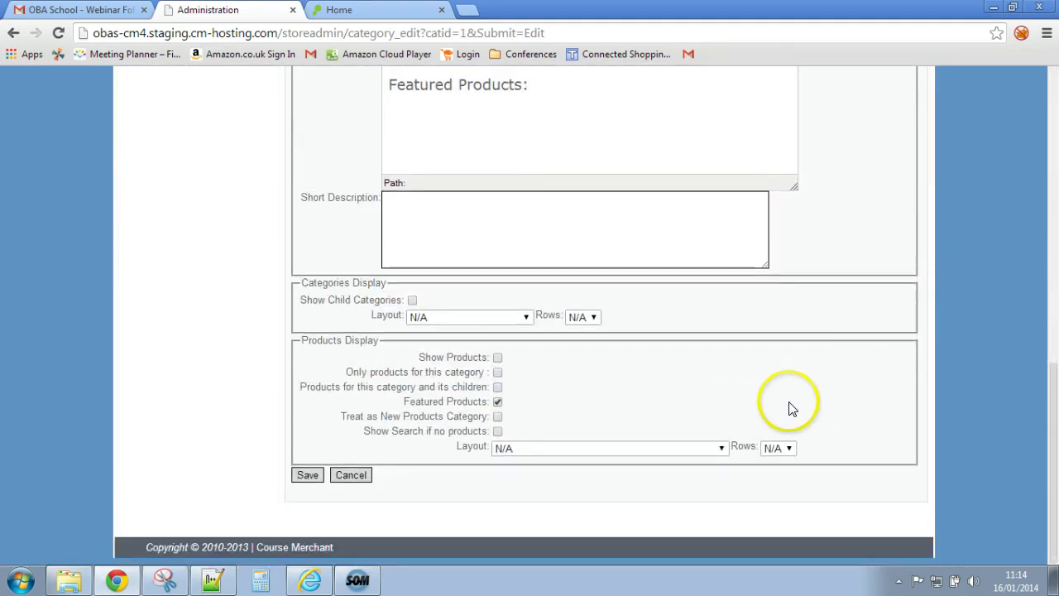
left_click(438, 399)
left_click_drag(439, 400, 478, 400)
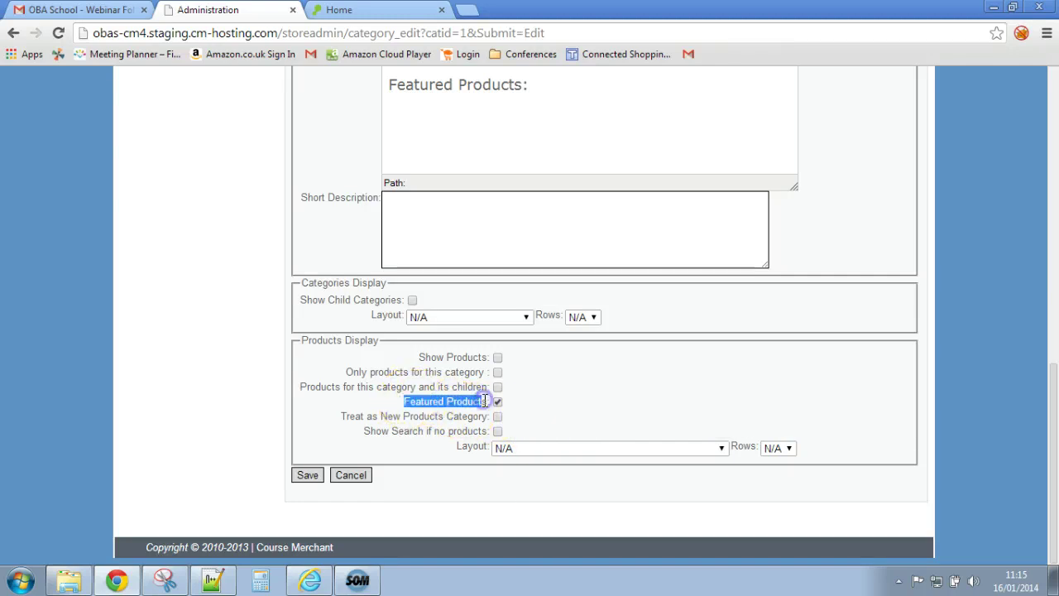
left_click_drag(422, 356, 487, 354)
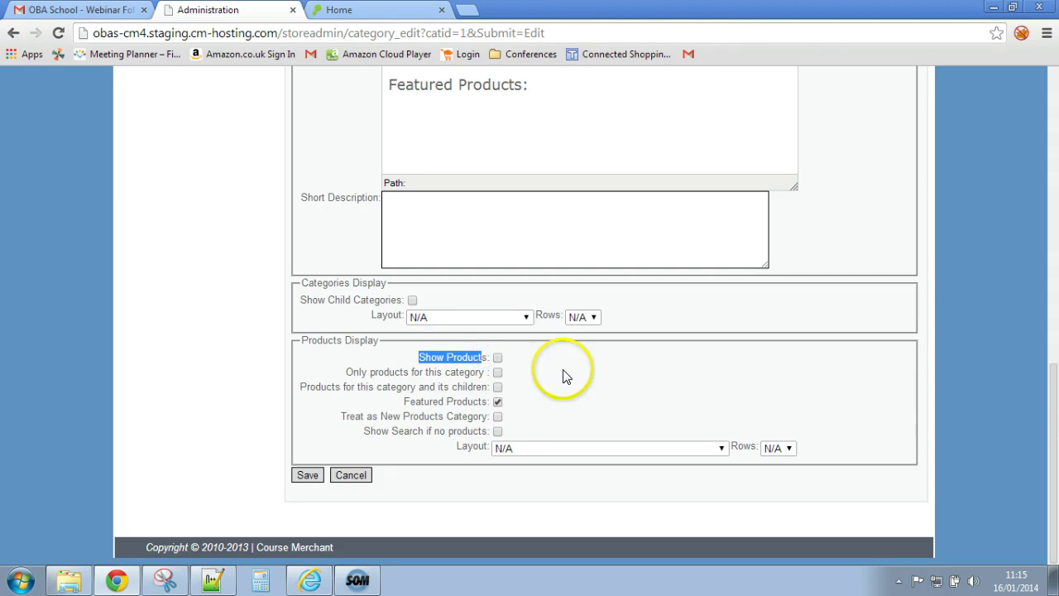
left_click(496, 358)
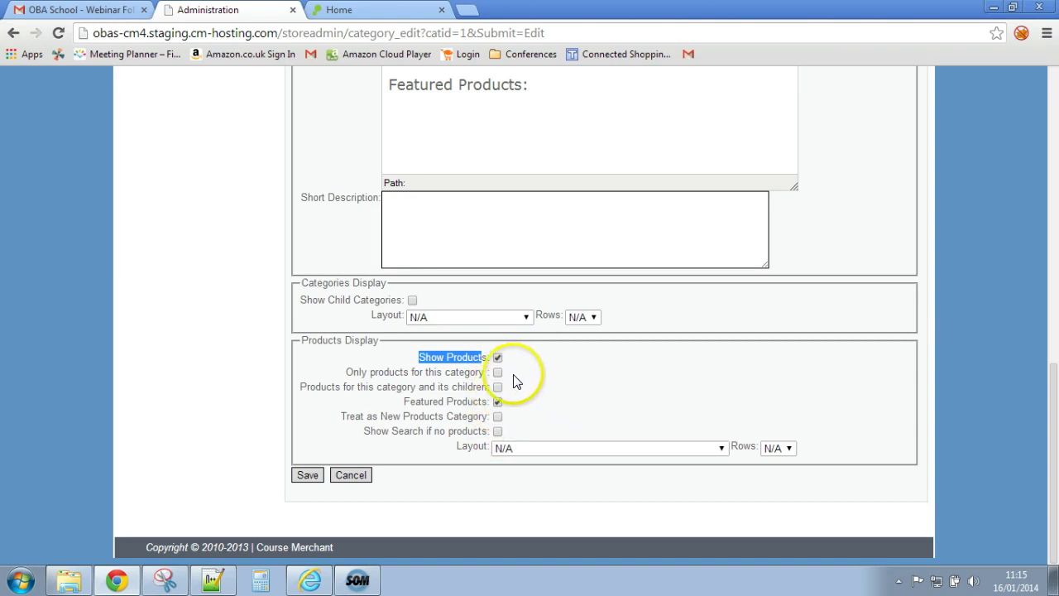
left_click(445, 357)
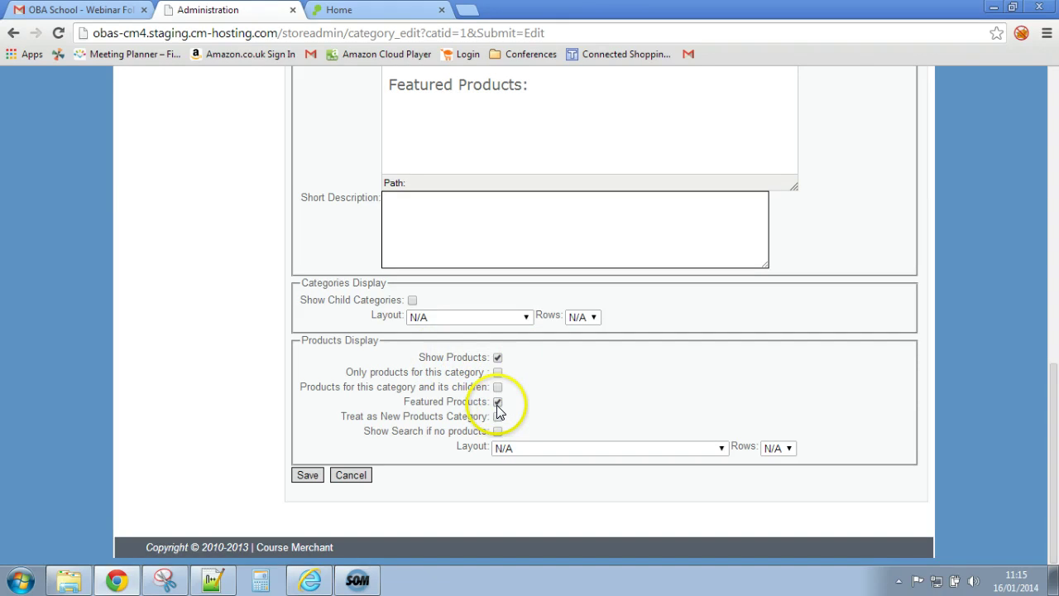
left_click(306, 480)
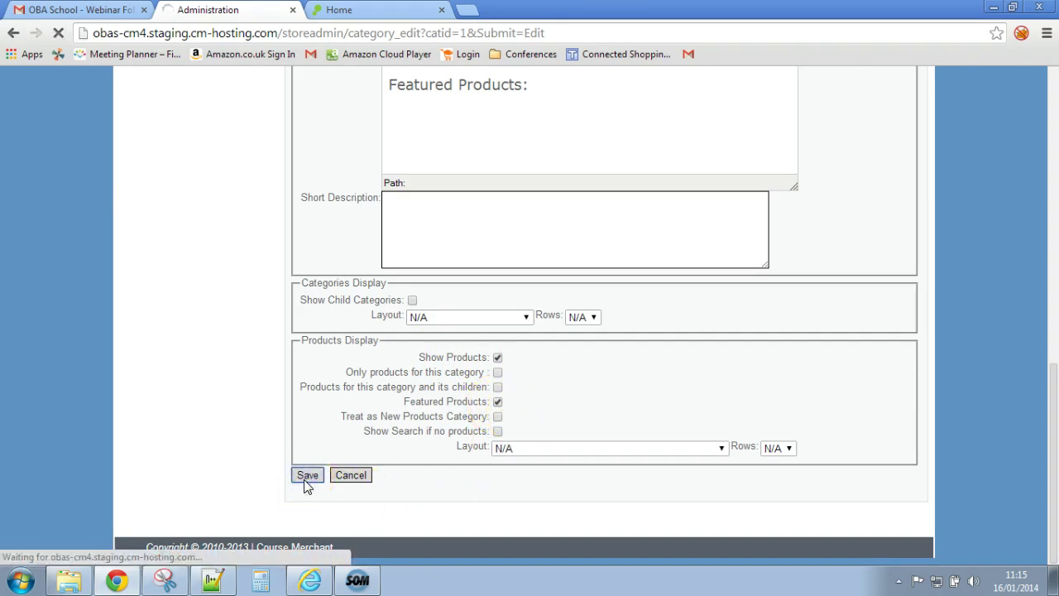
Reload the storefront home page and confirm Biology (£50.00) and Chemistry (£1.00) under 'Featured Products:'
left_click(358, 10)
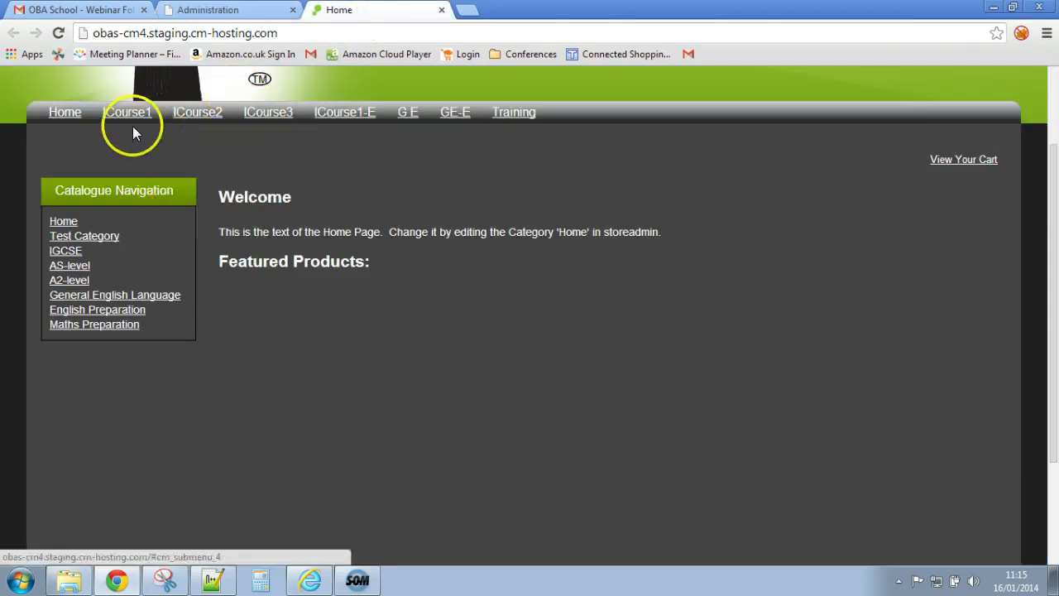
left_click(57, 33)
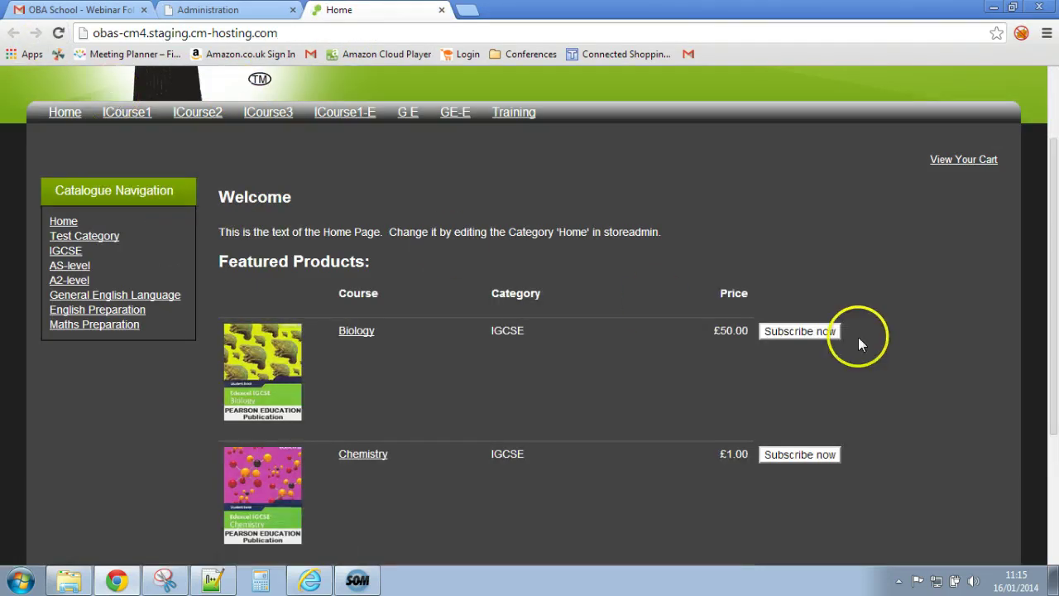
left_click(1049, 201)
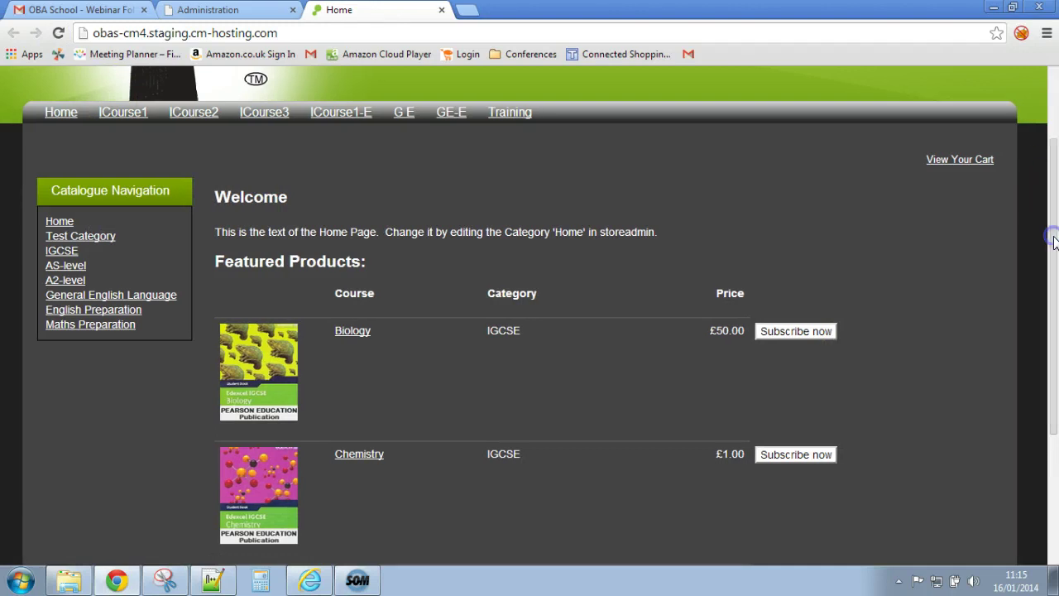
mouse_move(1053, 240)
left_mouse_down()
mouse_move(1043, 356)
mouse_move(1043, 248)
left_mouse_up()
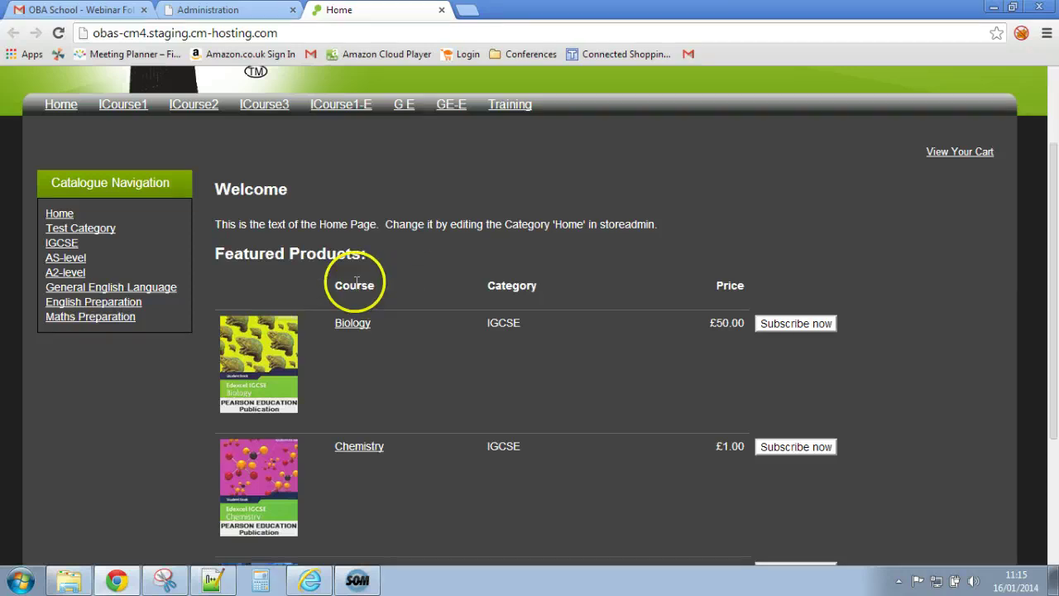
double_click(245, 256)
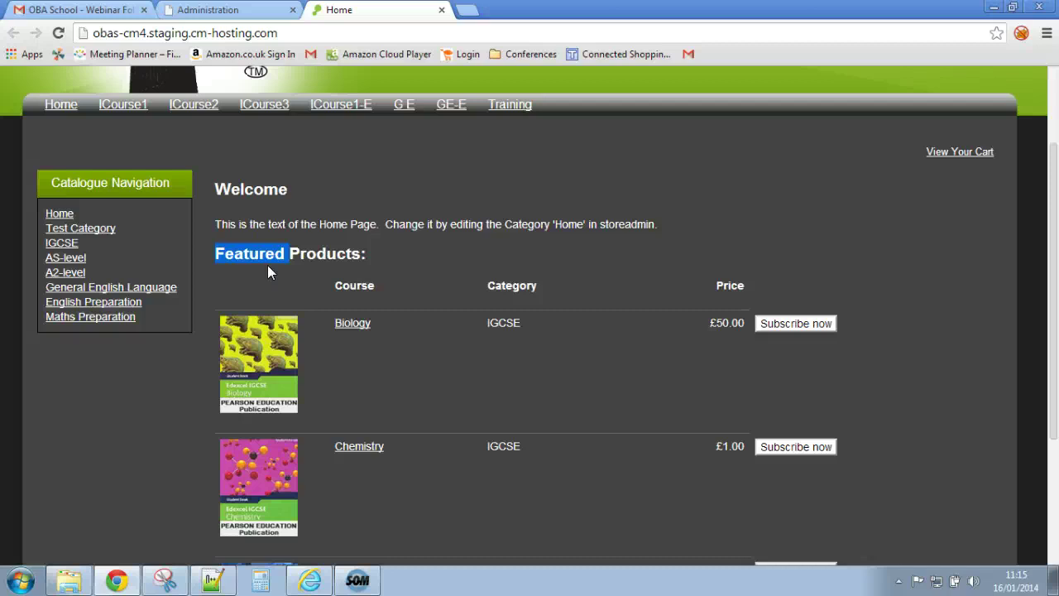
left_click_drag(715, 323, 734, 325)
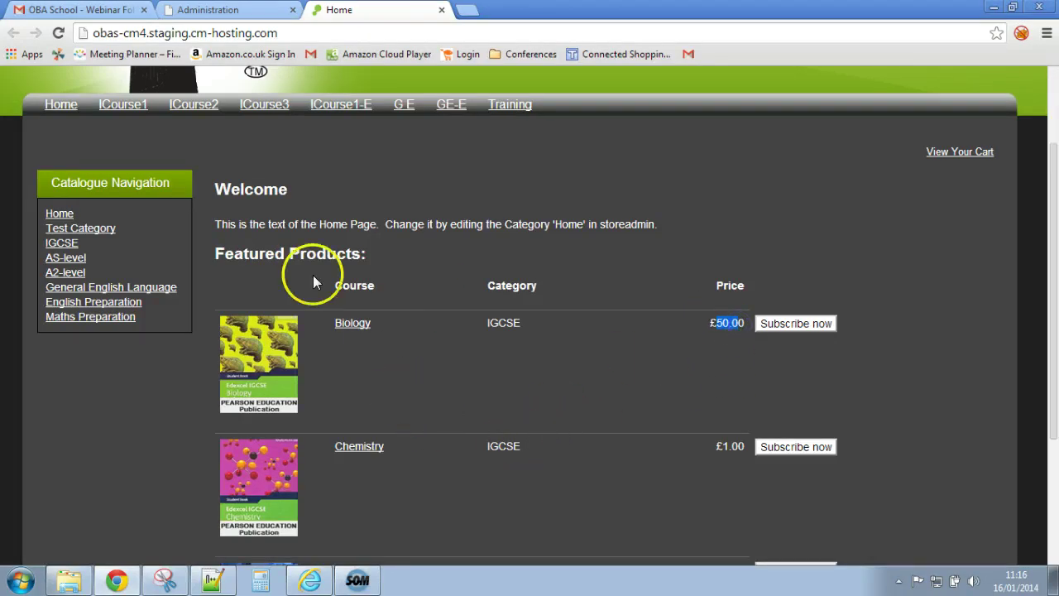
left_click_drag(216, 253, 368, 255)
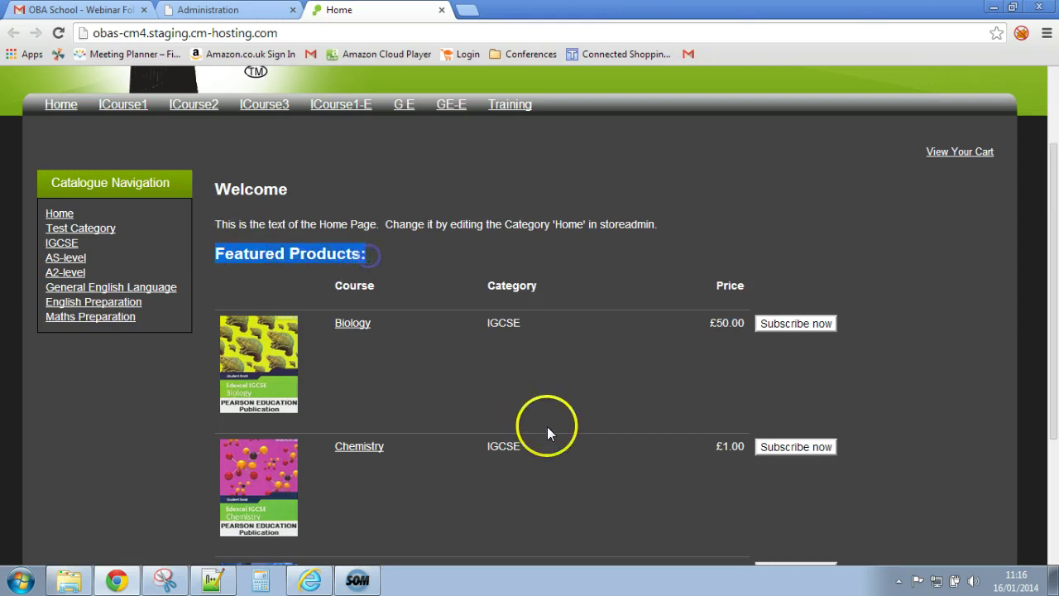